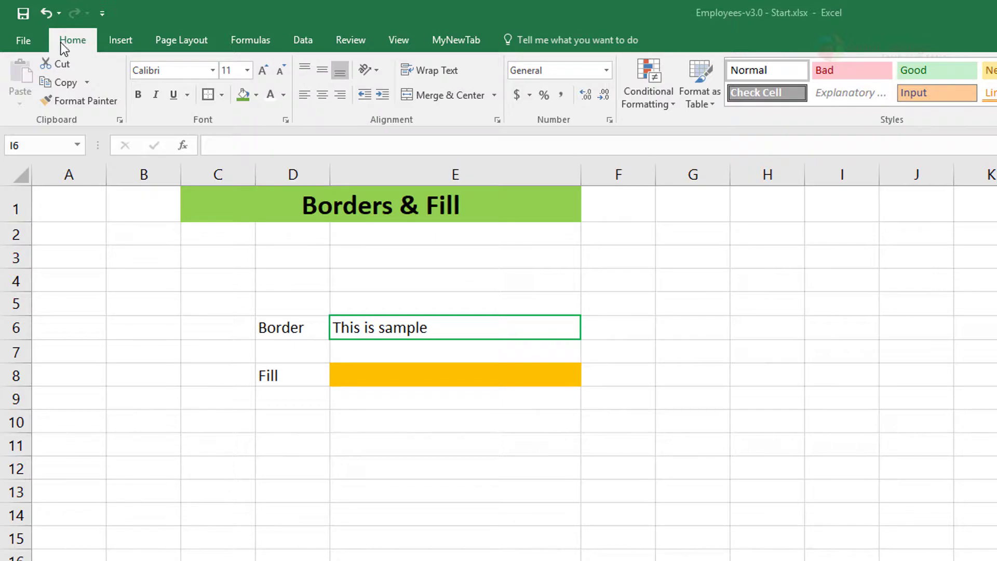
{"action": "left_click", "coordinate": [222, 96]}
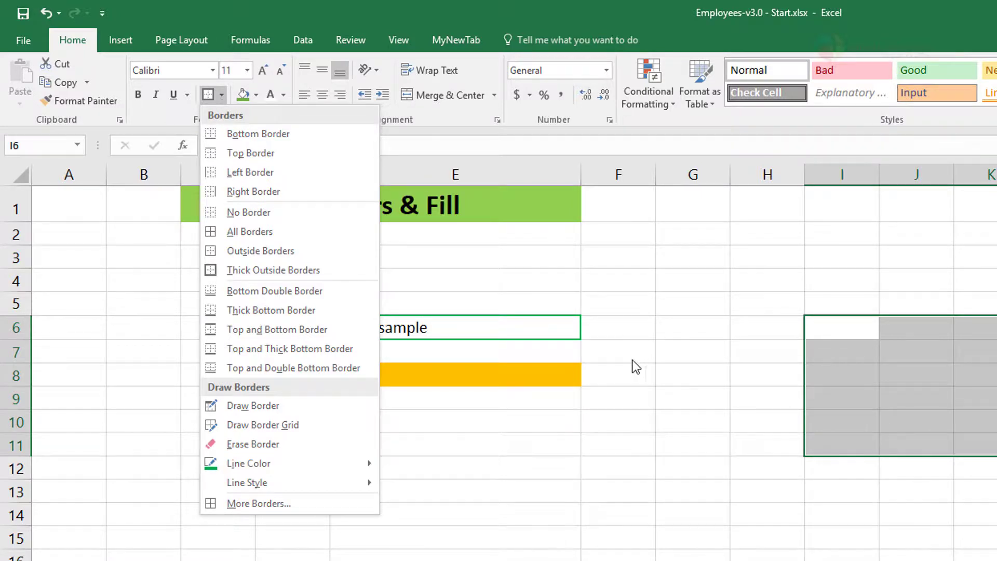
{"action": "left_click", "coordinate": [614, 384]}
{"action": "left_click", "coordinate": [845, 343]}
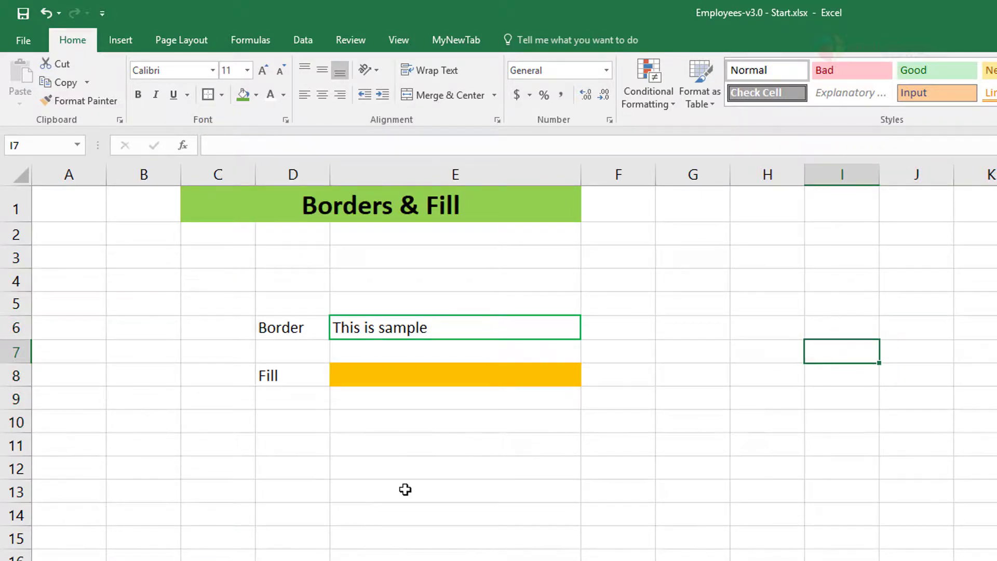
Enter the text "Sample Text" in cell E10
{"action": "left_click", "coordinate": [386, 420]}
{"action": "type", "text": "S"}
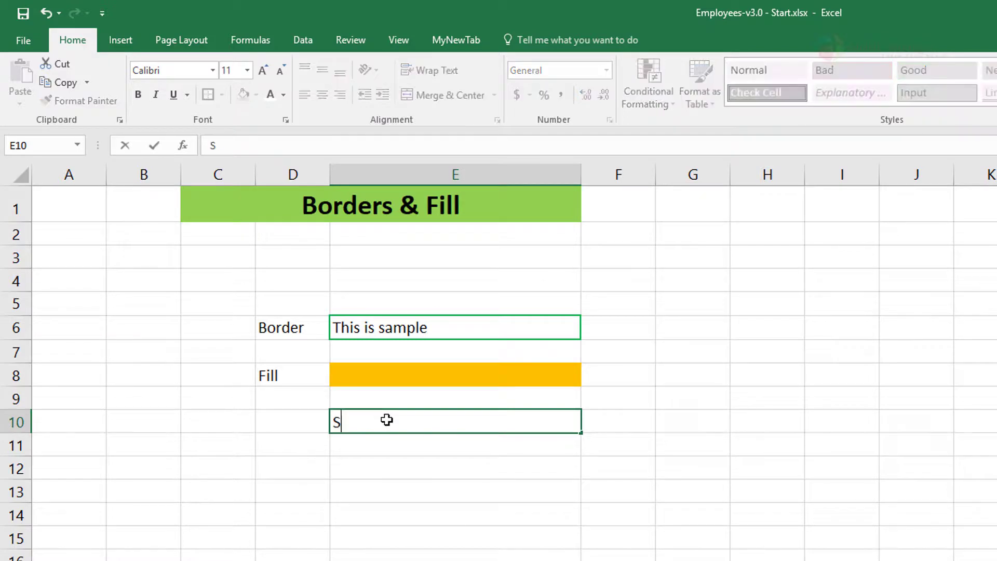
{"action": "type", "text": "ample Text"}
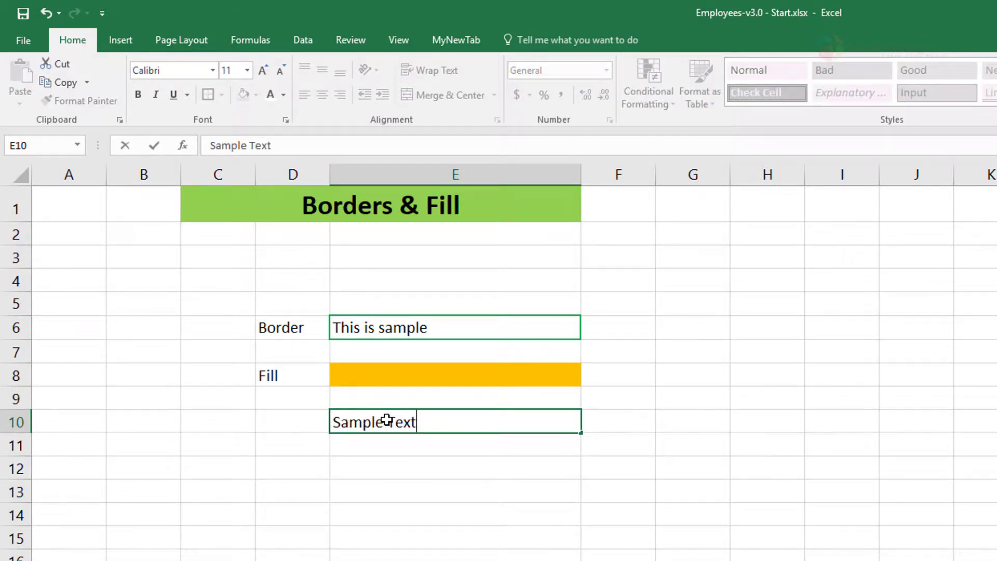
{"action": "left_click", "coordinate": [457, 515]}
Apply a Top and Bottom Border to cell E10
{"action": "left_click", "coordinate": [456, 418]}
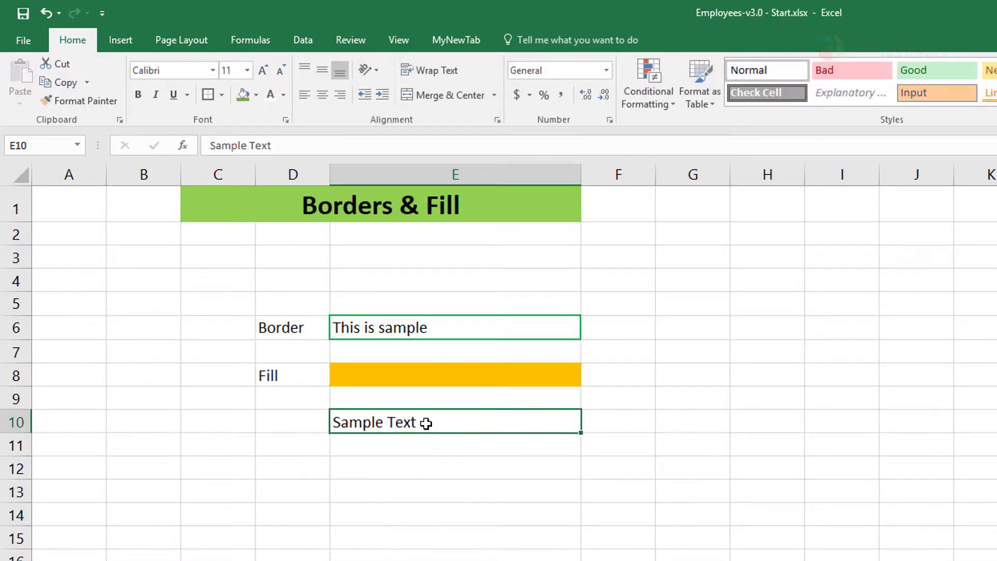
{"action": "left_click", "coordinate": [223, 95]}
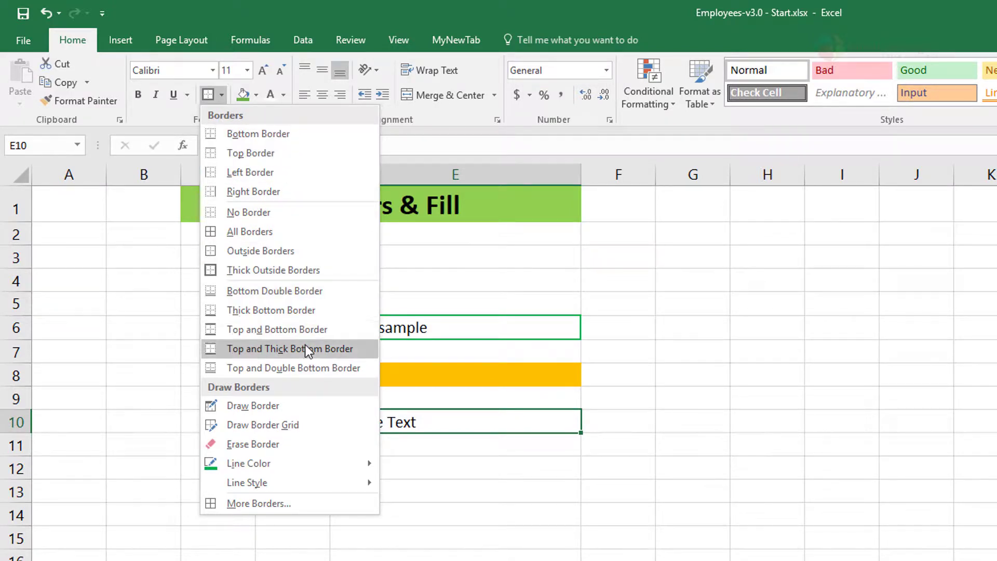
{"action": "left_click", "coordinate": [307, 329]}
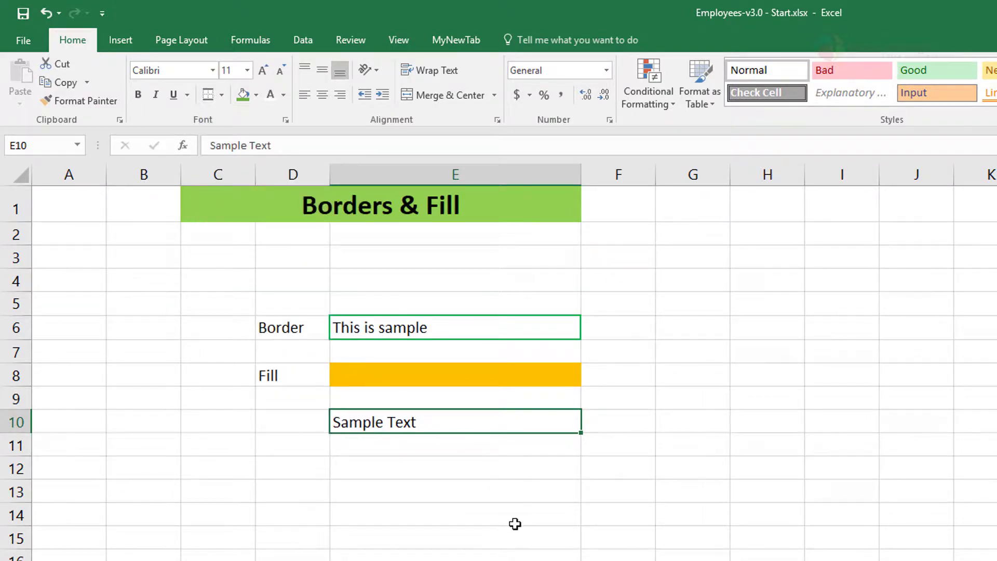
{"action": "left_click", "coordinate": [503, 519]}
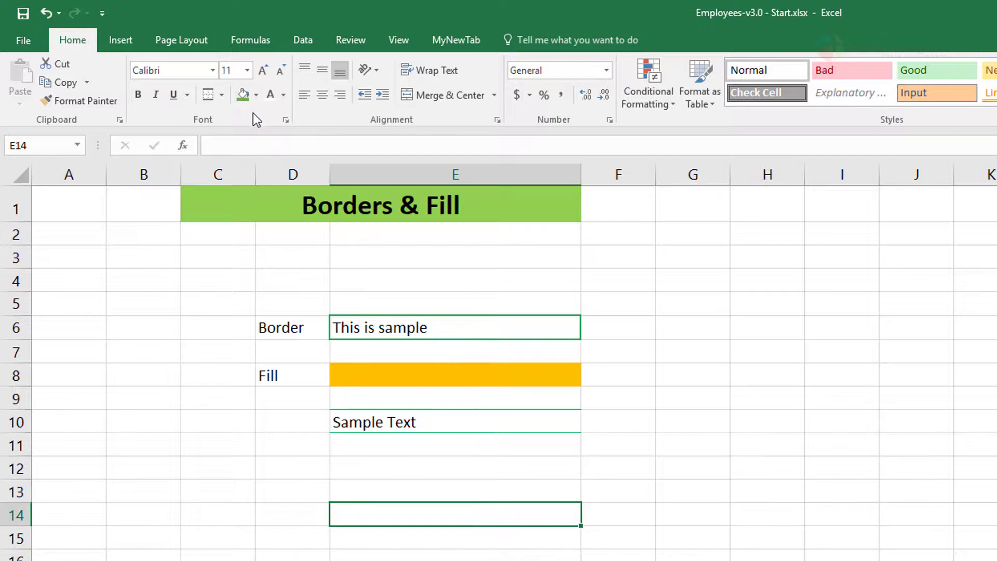
Set the border line color to dark red and redraw E10's top and bottom borders with a dash-dot line
{"action": "left_click", "coordinate": [400, 419]}
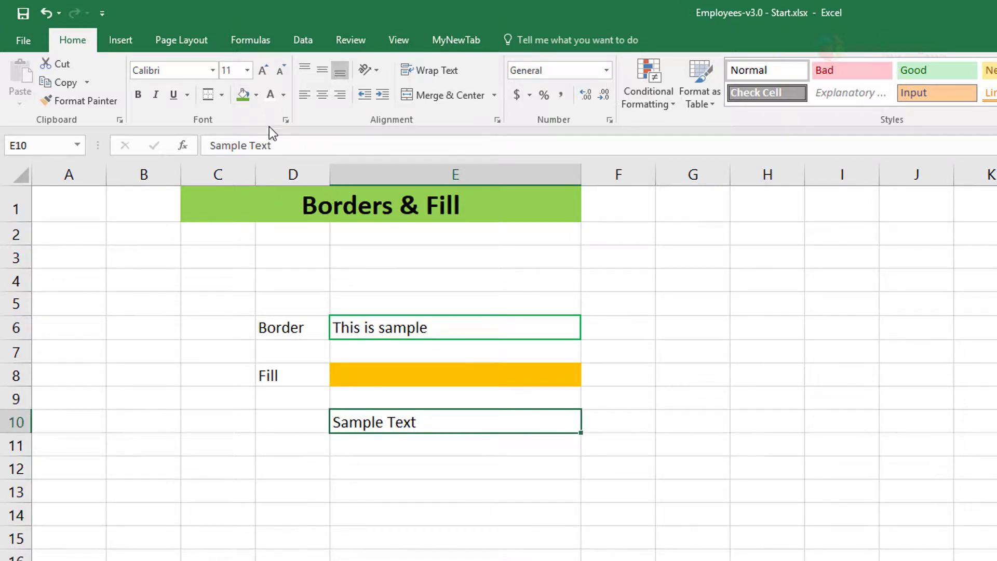
{"action": "left_click", "coordinate": [222, 95]}
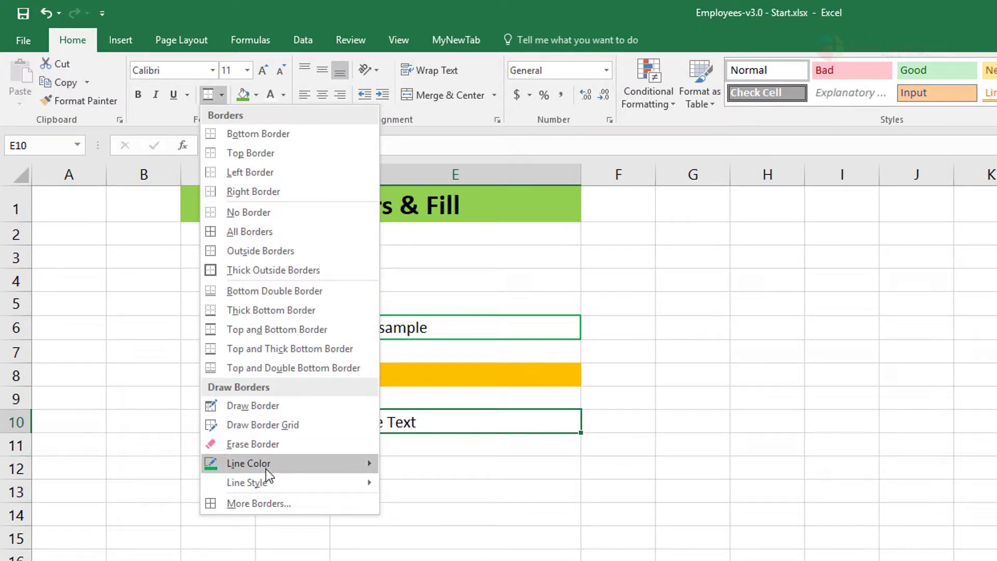
{"action": "mouse_move", "coordinate": [276, 473]}
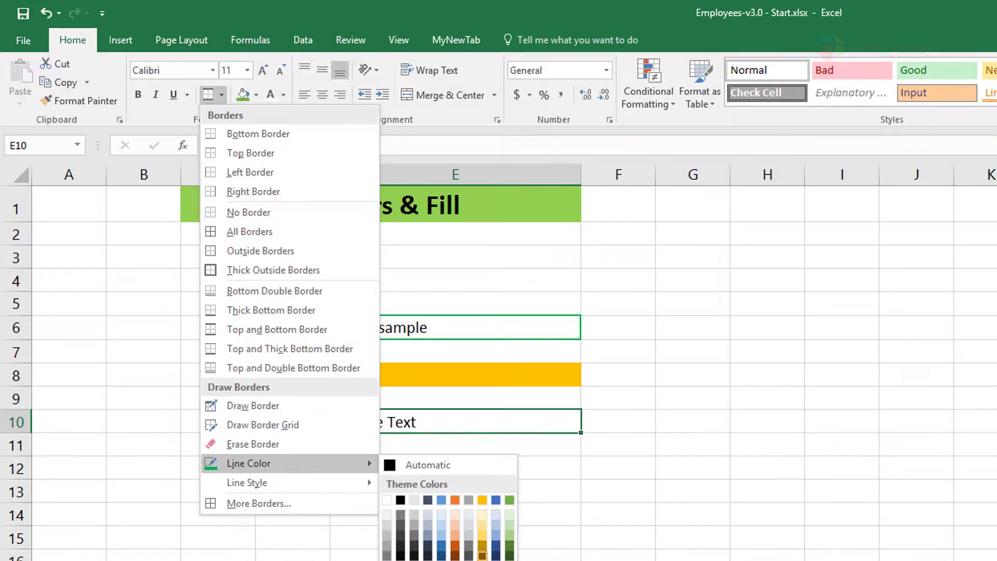
{"action": "left_click", "coordinate": [387, 560]}
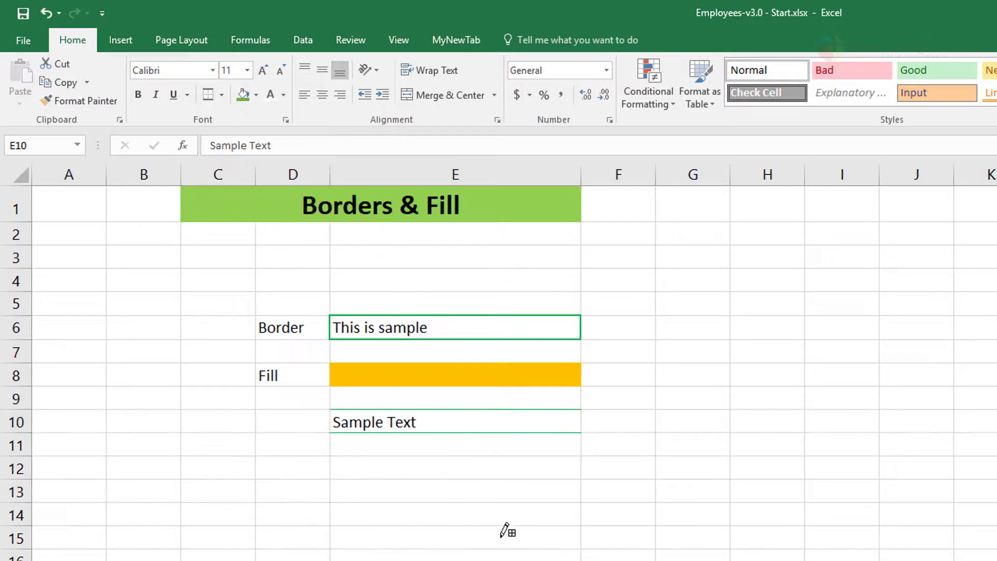
{"action": "left_click", "coordinate": [501, 539]}
{"action": "left_click", "coordinate": [390, 412]}
{"action": "left_click", "coordinate": [422, 432]}
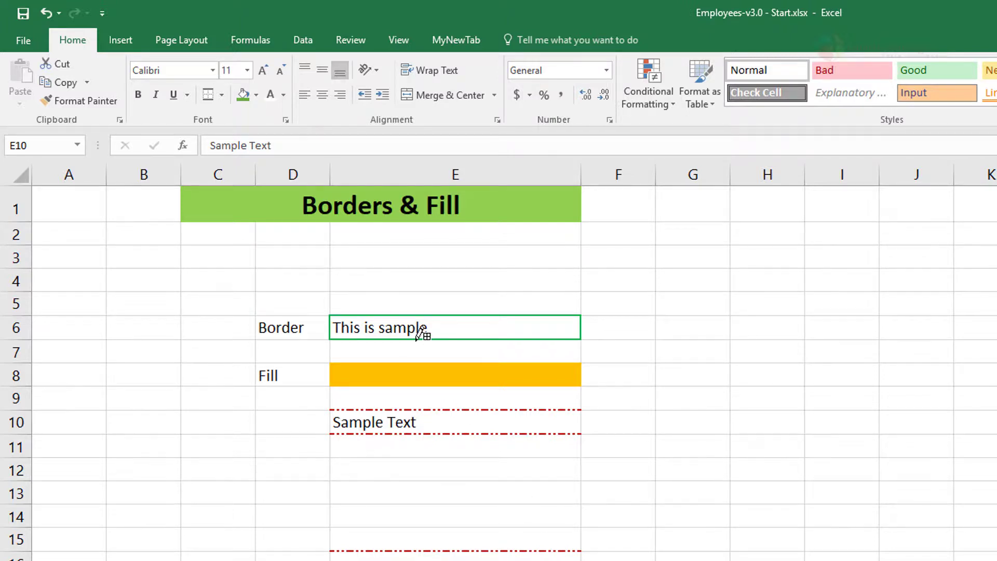
{"action": "key", "text": "Escape"}
Remove the stray dashed border below cell E15
{"action": "left_click", "coordinate": [557, 523]}
{"action": "left_click_drag", "start_coordinate": [581, 528], "coordinate": [582, 558]}
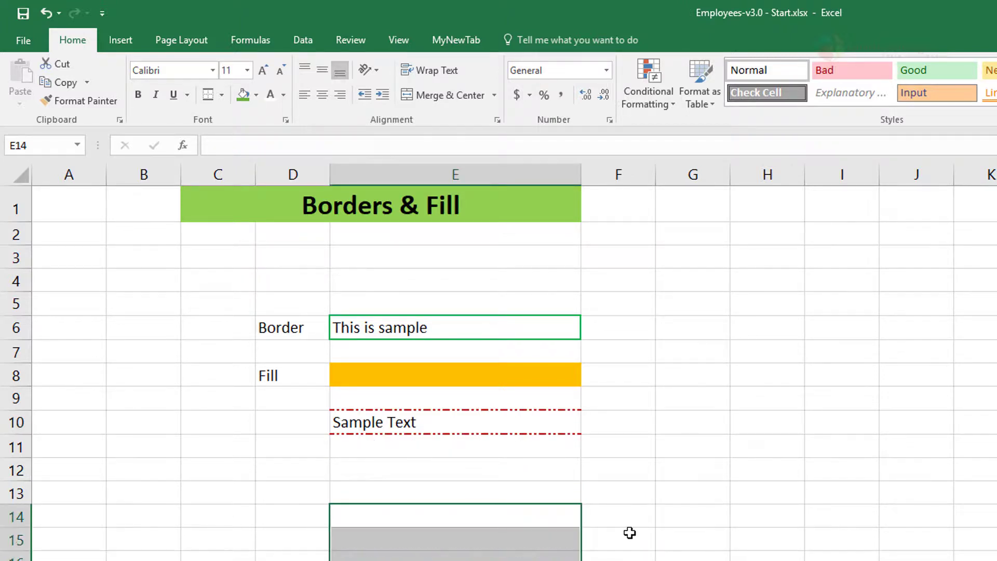
{"action": "left_click", "coordinate": [627, 533]}
Choose a solid line style and redraw the top and bottom borders of cell E10 with it
{"action": "left_click", "coordinate": [447, 425]}
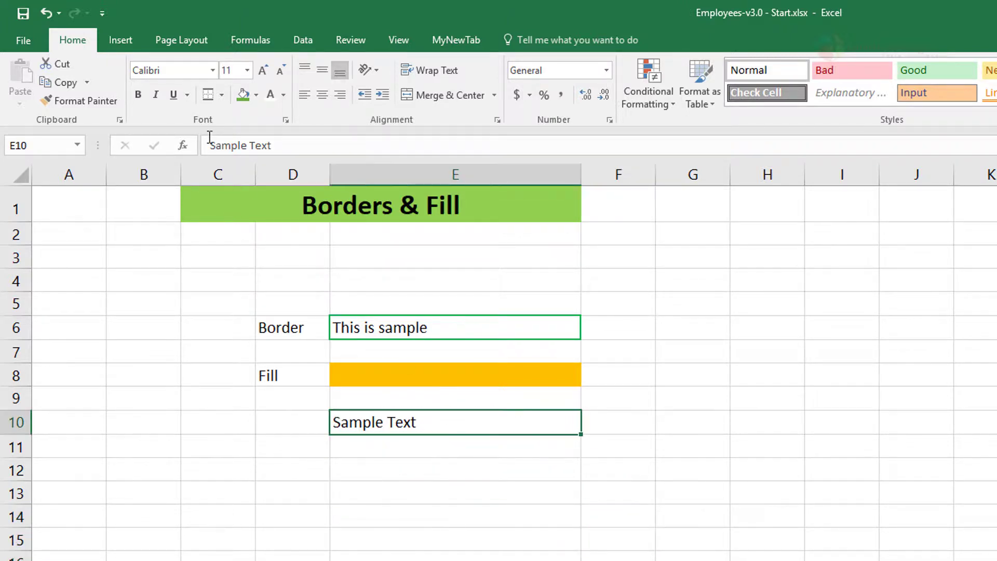
{"action": "left_click", "coordinate": [221, 96]}
{"action": "mouse_move", "coordinate": [304, 489]}
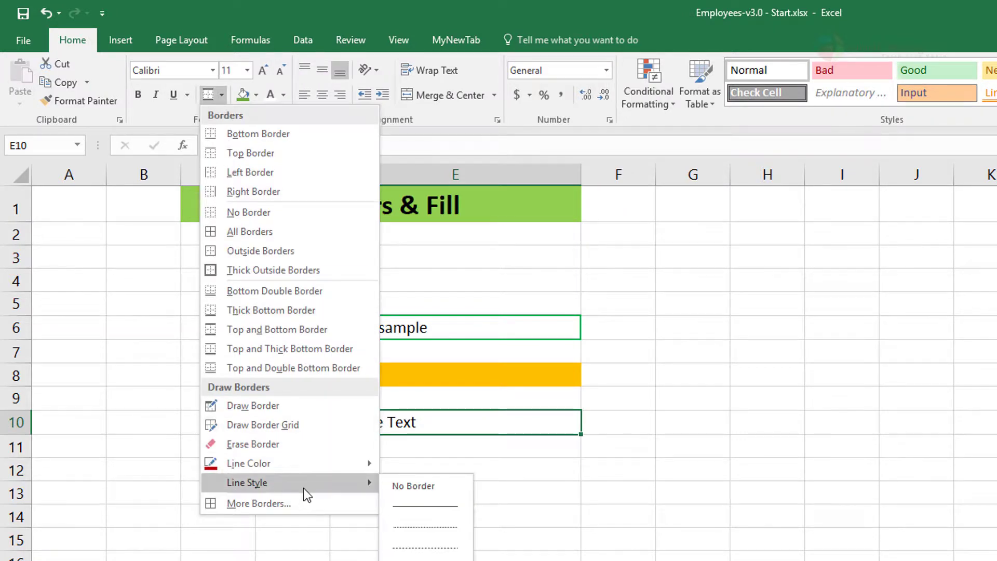
{"action": "left_click", "coordinate": [455, 510]}
{"action": "left_click", "coordinate": [536, 410]}
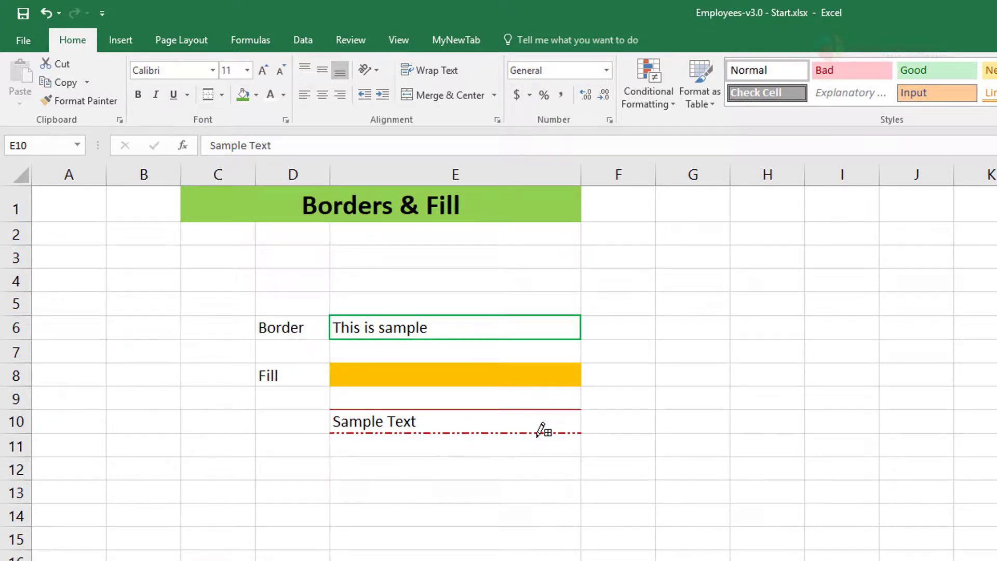
{"action": "left_click", "coordinate": [540, 434]}
{"action": "key", "text": "Escape"}
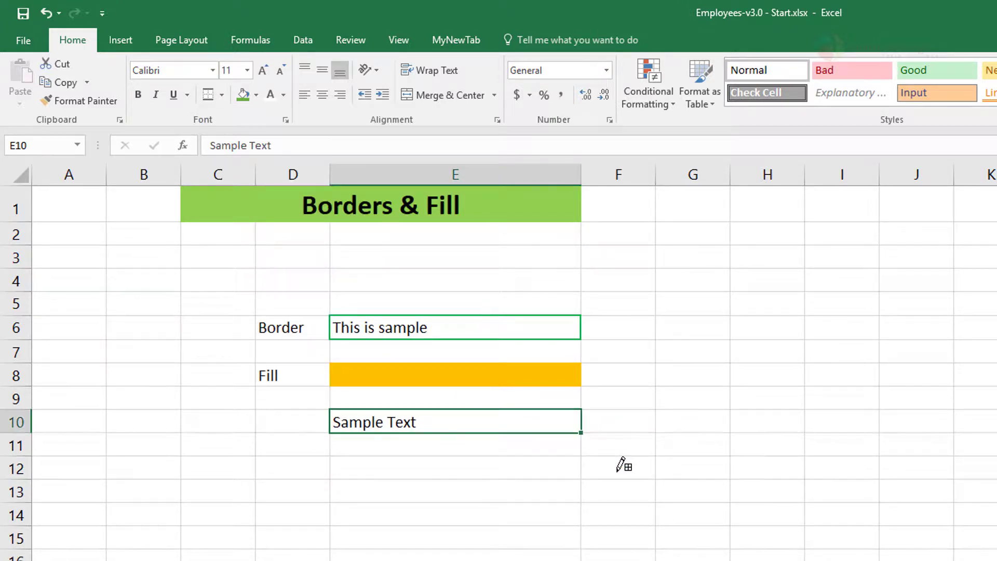
{"action": "left_click", "coordinate": [622, 467]}
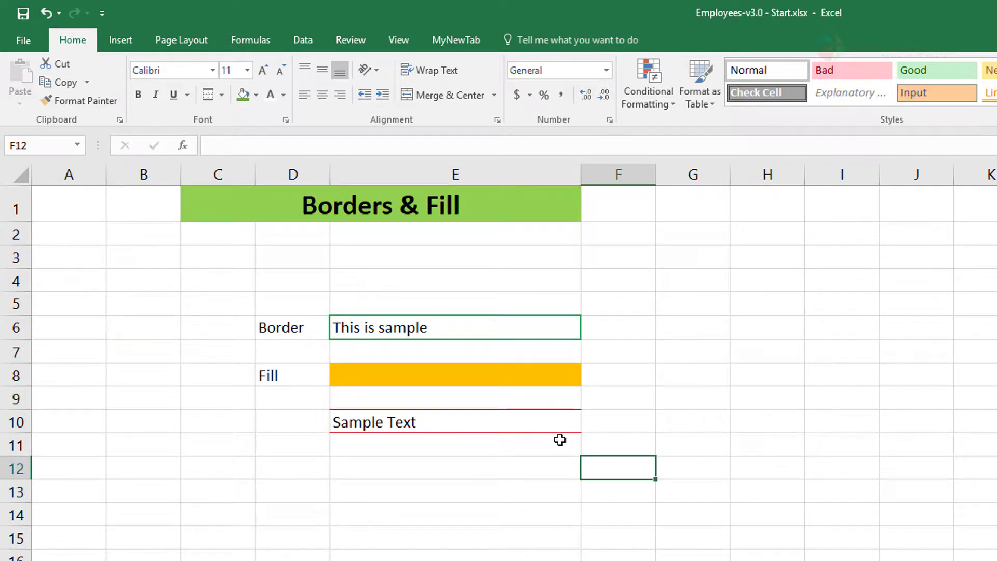
{"action": "left_click", "coordinate": [536, 420]}
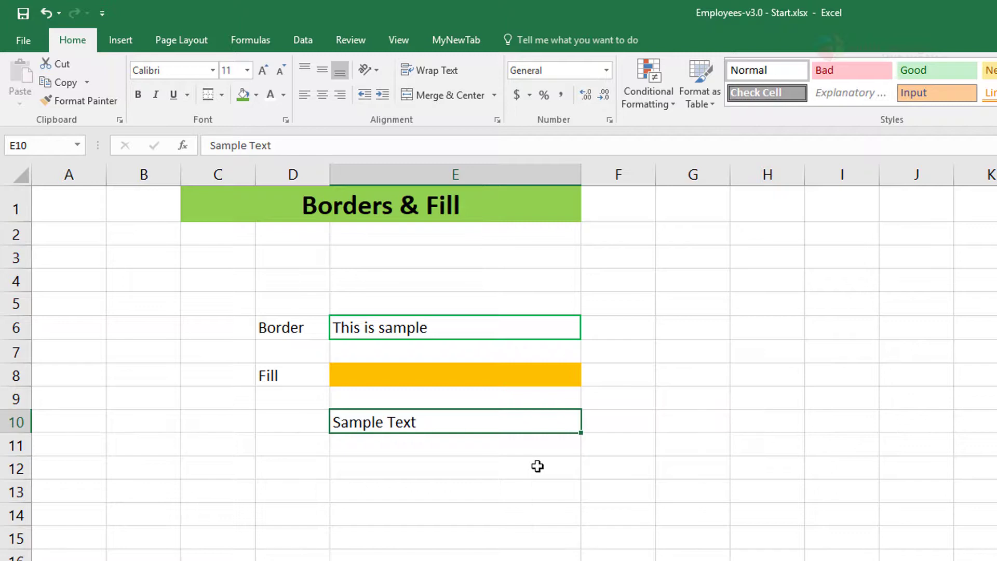
{"action": "left_click", "coordinate": [222, 96]}
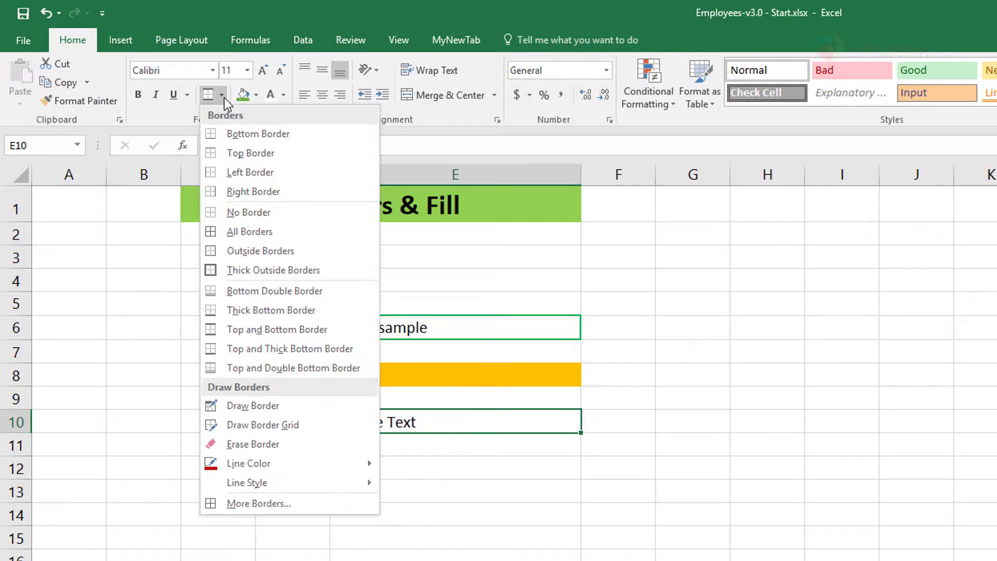
{"action": "mouse_move", "coordinate": [318, 481]}
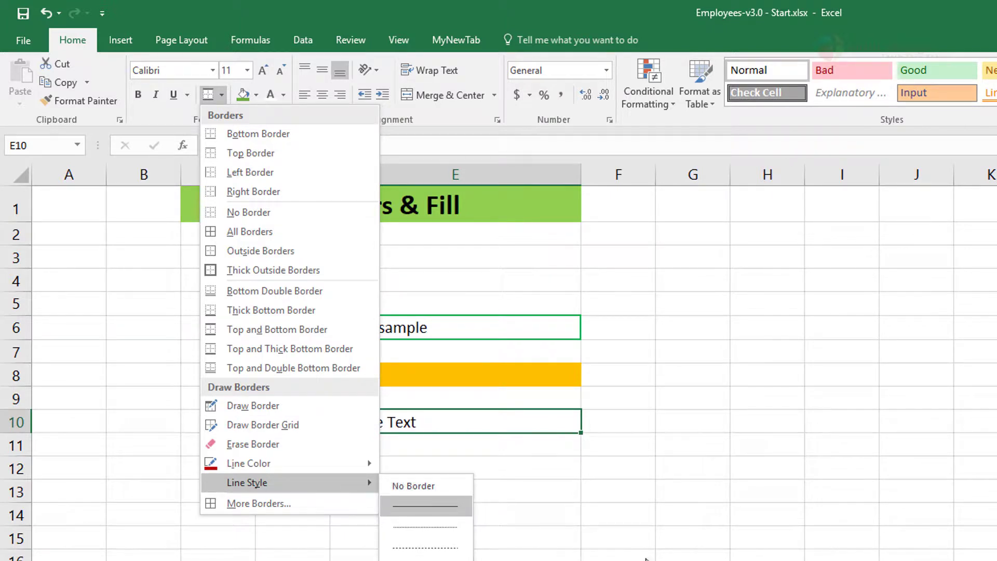
{"action": "left_click", "coordinate": [648, 558]}
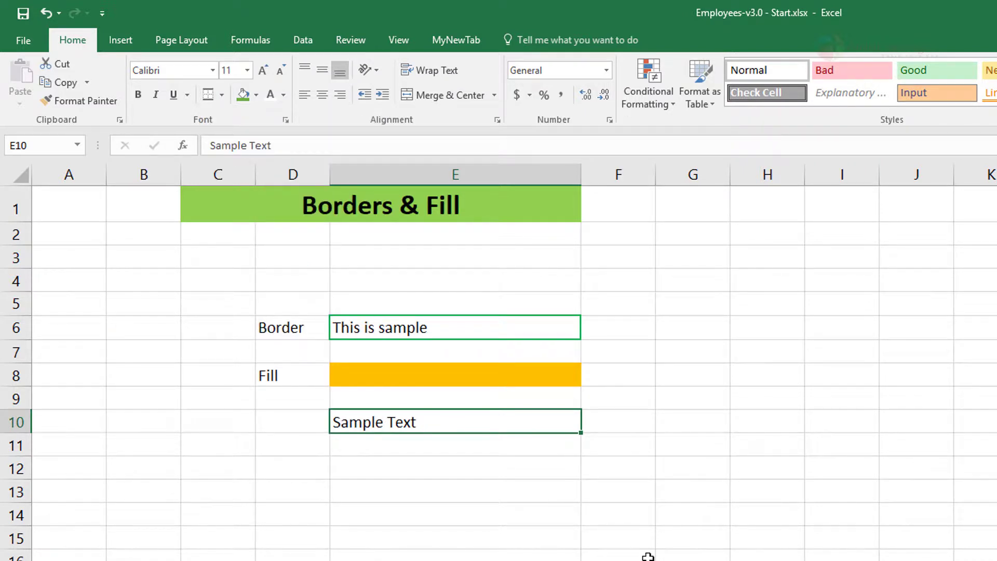
{"action": "left_click", "coordinate": [389, 464]}
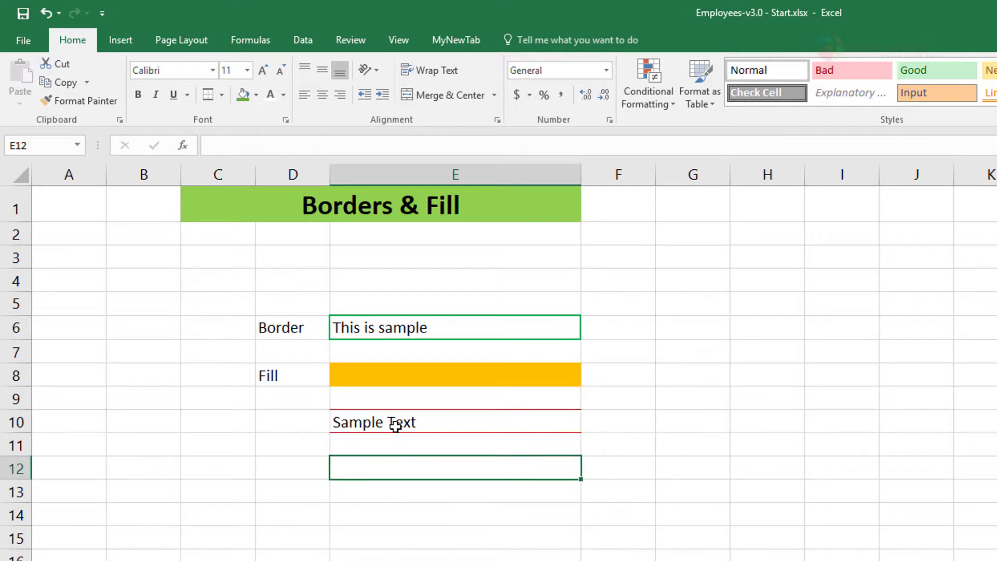
Fill cell E10 with the standard yellow color
{"action": "left_click", "coordinate": [397, 423]}
{"action": "left_click", "coordinate": [256, 94]}
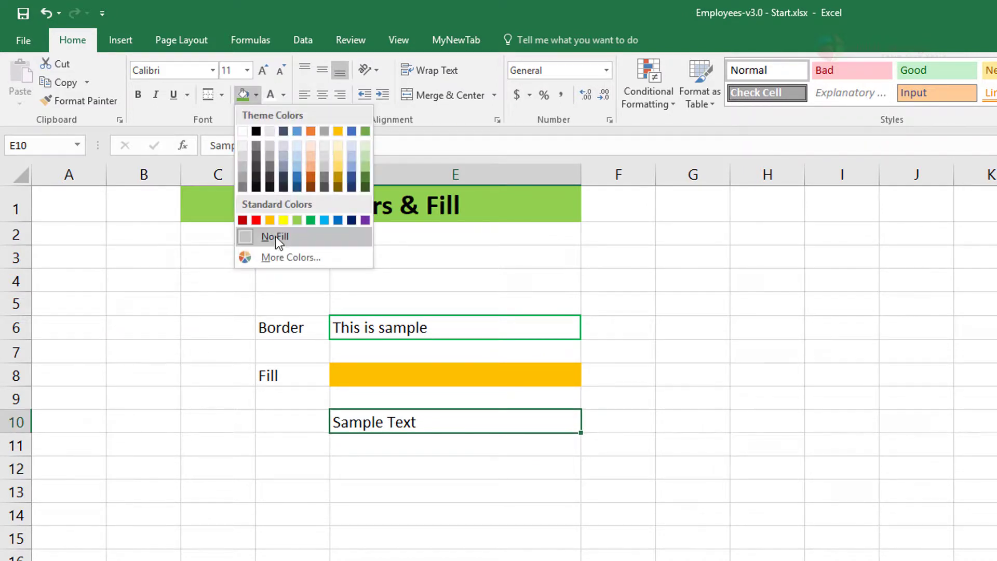
{"action": "left_click", "coordinate": [284, 221]}
{"action": "left_click", "coordinate": [521, 466]}
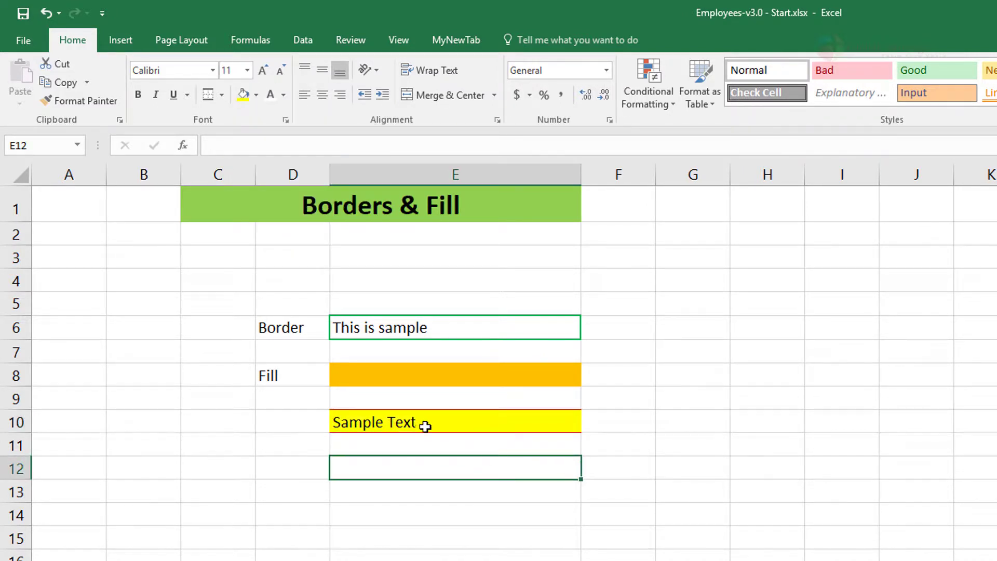
{"action": "left_click", "coordinate": [385, 420]}
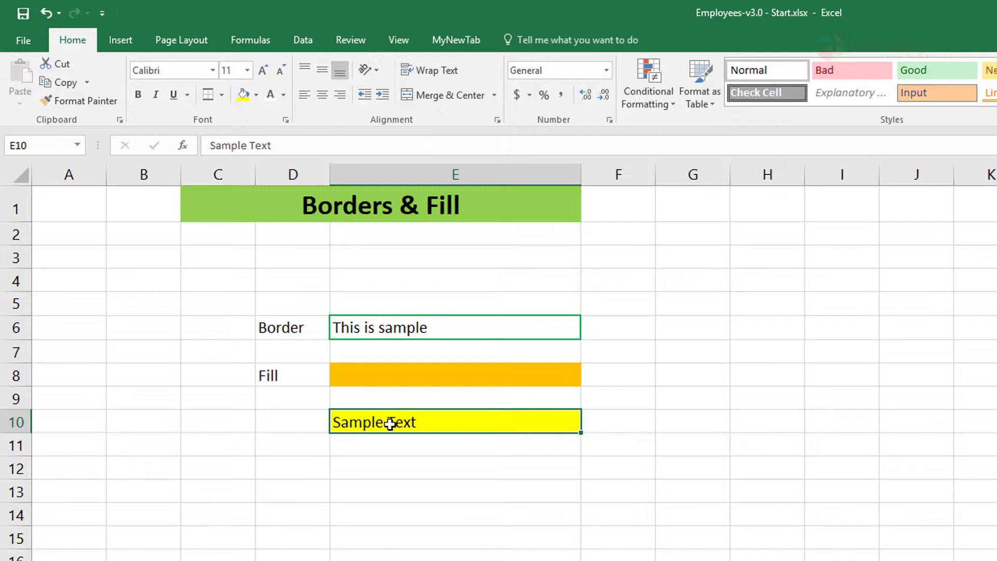
{"action": "right_click", "coordinate": [391, 423]}
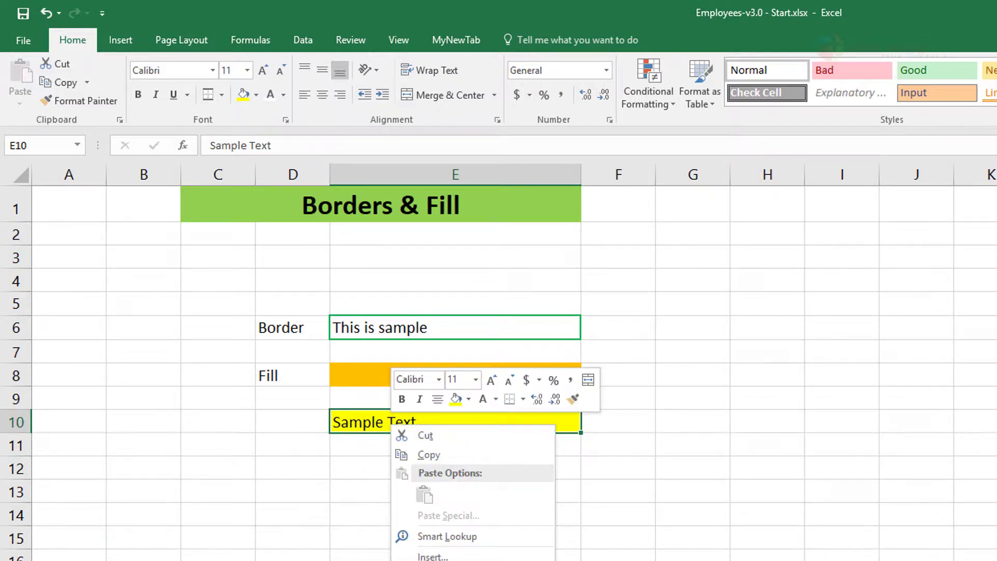
{"action": "left_click", "coordinate": [686, 514]}
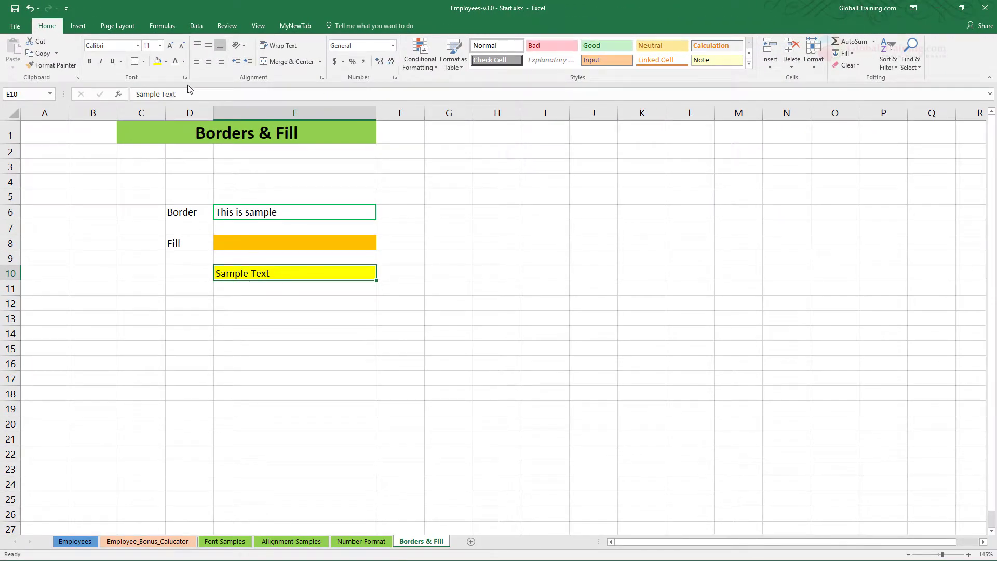
Try out blue top and bottom borders for cell E10 in the Format Cells border settings and discard the changes
{"action": "left_click", "coordinate": [185, 77]}
{"action": "left_click_drag", "start_coordinate": [304, 173], "coordinate": [381, 170]}
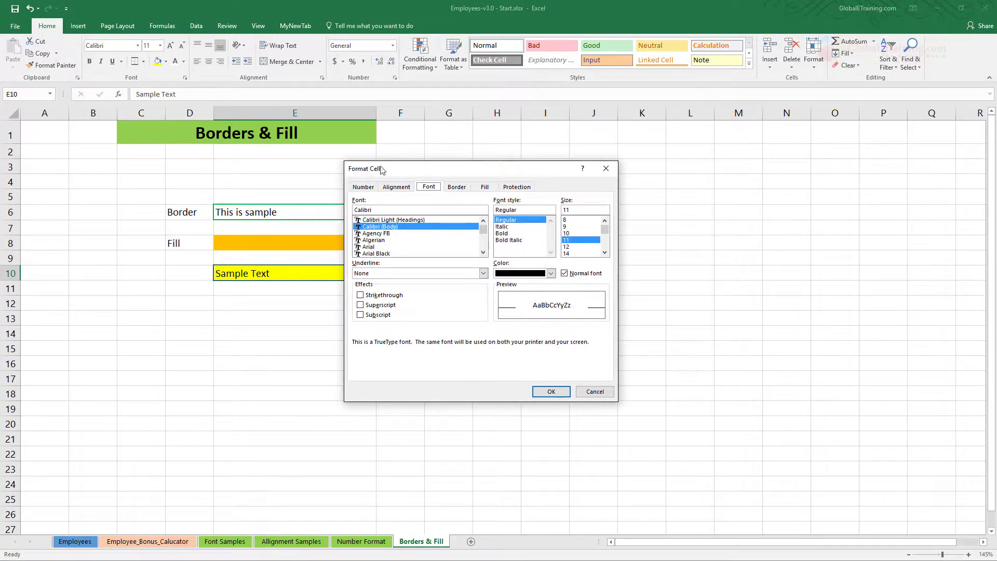
{"action": "left_click", "coordinate": [457, 187]}
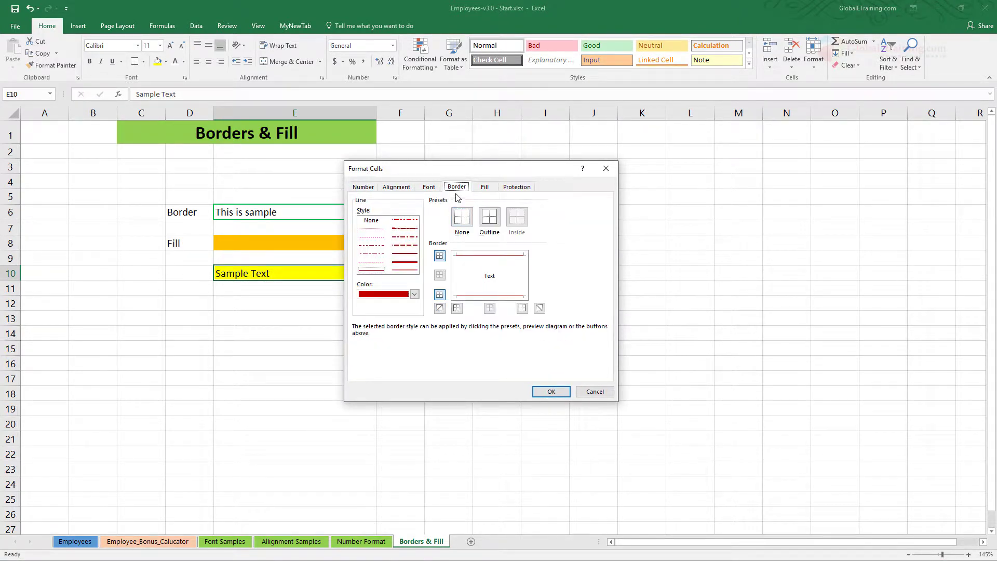
{"action": "left_click_drag", "start_coordinate": [455, 170], "coordinate": [524, 156]}
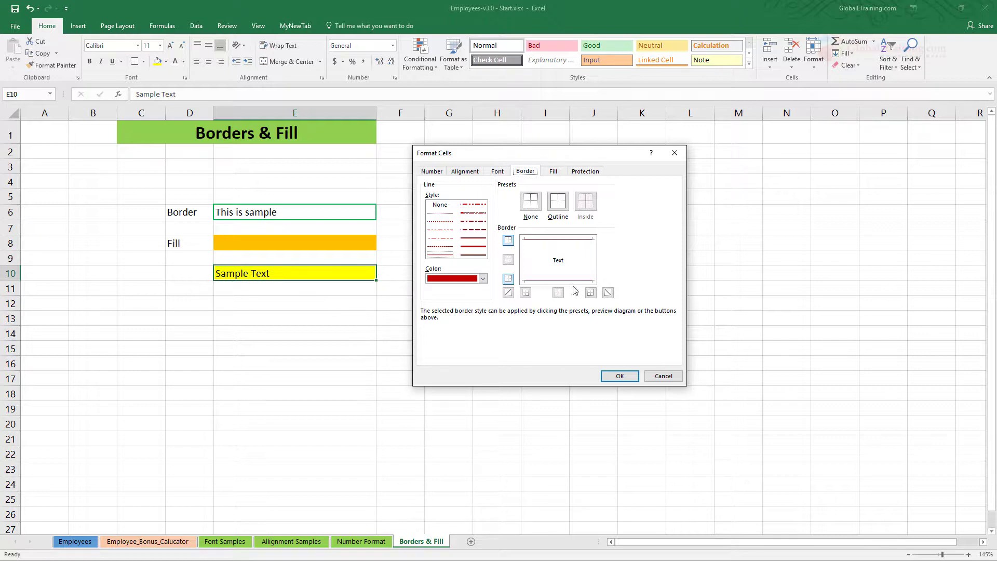
{"action": "left_click", "coordinate": [483, 280]}
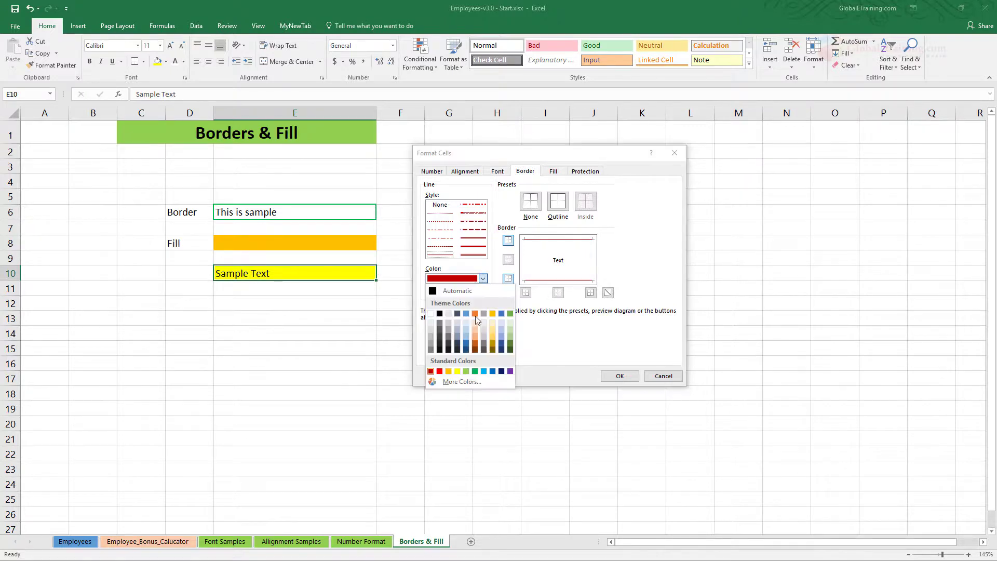
{"action": "left_click", "coordinate": [470, 347]}
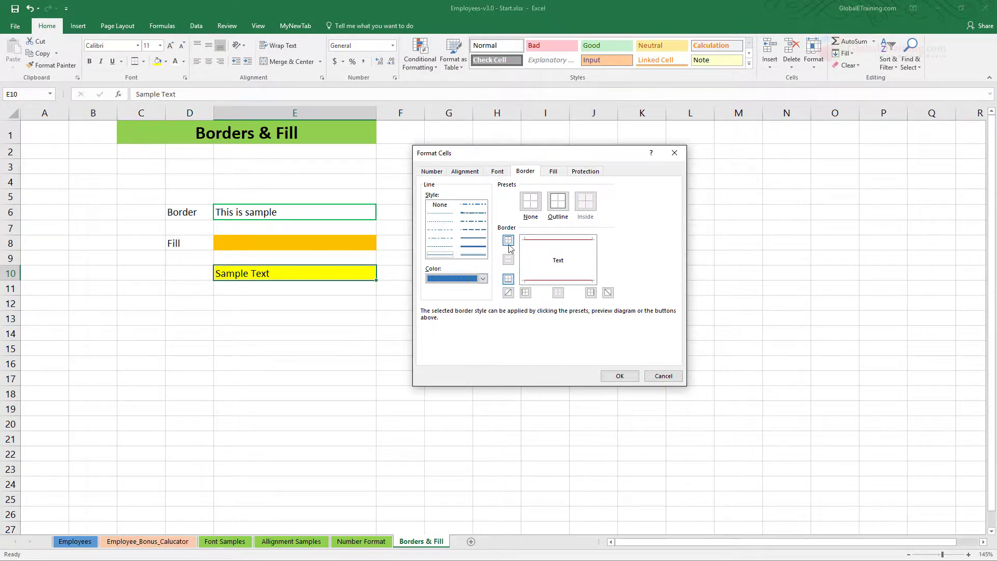
{"action": "left_click", "coordinate": [554, 240]}
{"action": "left_click", "coordinate": [565, 280]}
{"action": "left_click", "coordinate": [656, 375]}
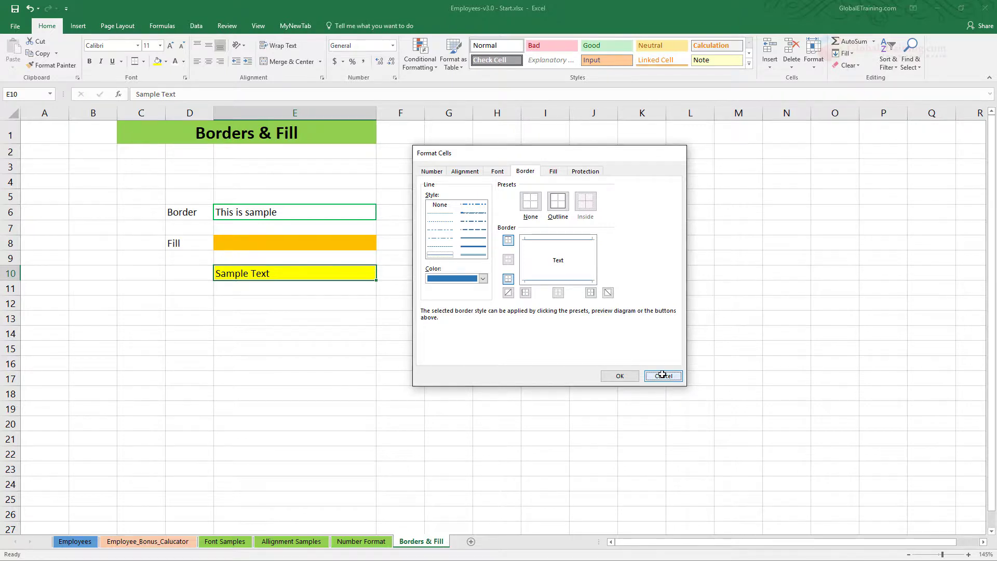
Try to turn the border of cell E6 black by changing only the line color in its border settings
{"action": "left_click", "coordinate": [393, 317]}
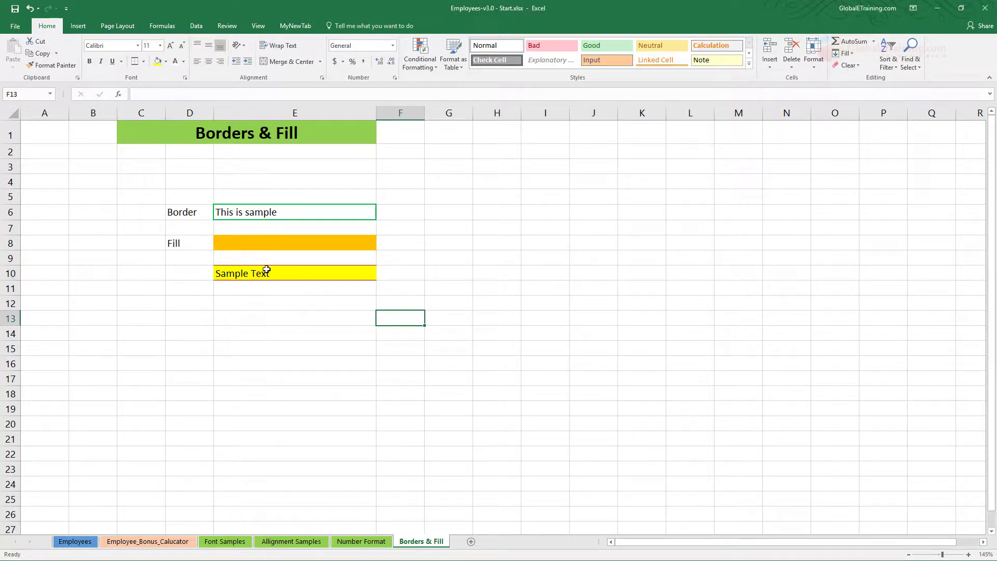
{"action": "left_click", "coordinate": [327, 210]}
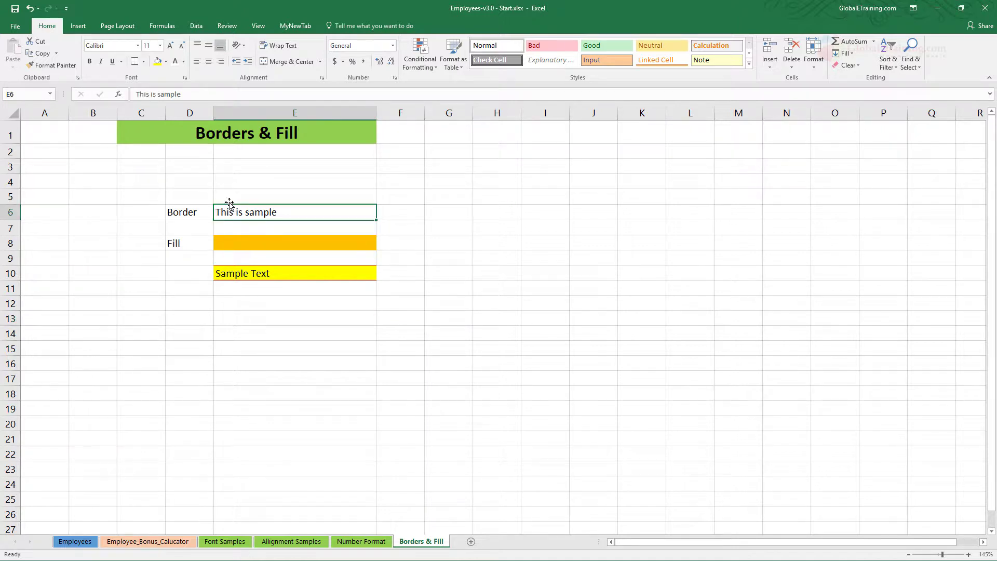
{"action": "left_click", "coordinate": [491, 242]}
{"action": "left_click", "coordinate": [345, 213]}
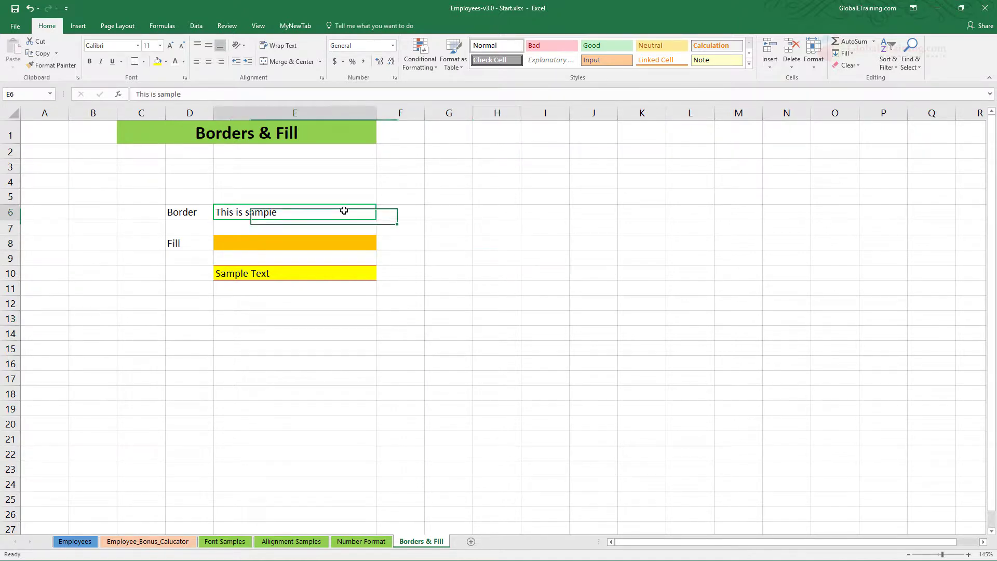
{"action": "right_click", "coordinate": [353, 212]}
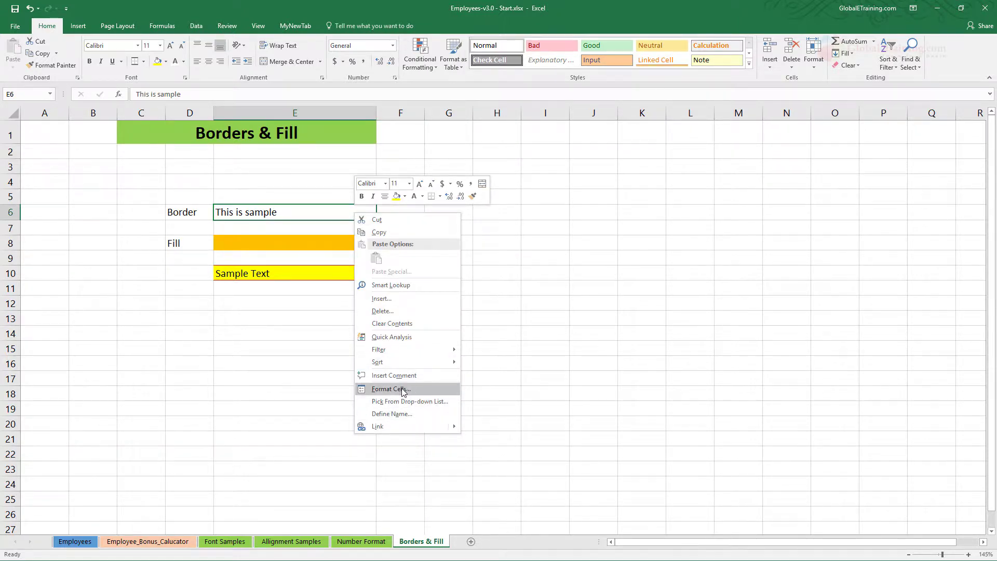
{"action": "left_click", "coordinate": [403, 390]}
{"action": "left_click_drag", "start_coordinate": [384, 268], "coordinate": [511, 155]}
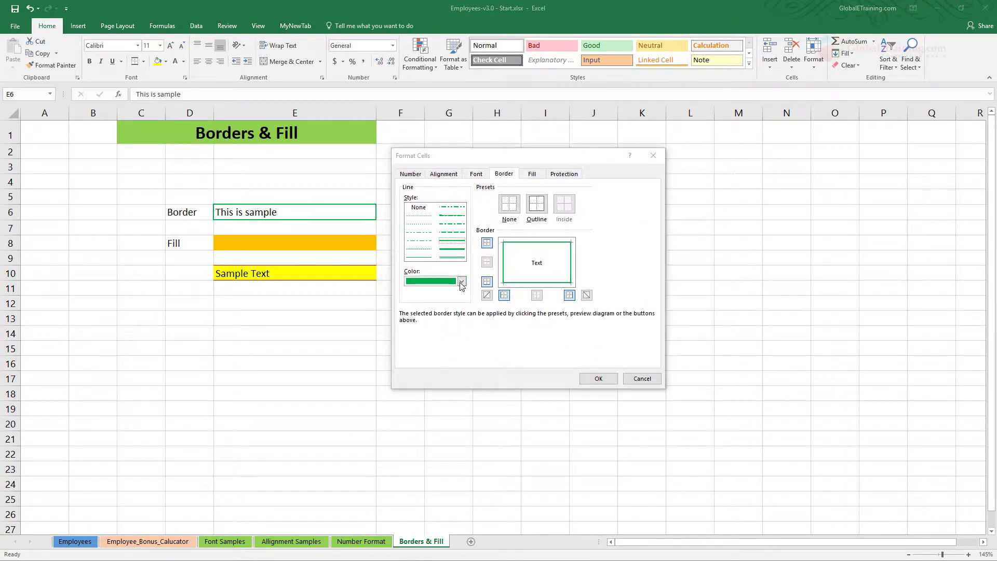
{"action": "left_click", "coordinate": [461, 283]}
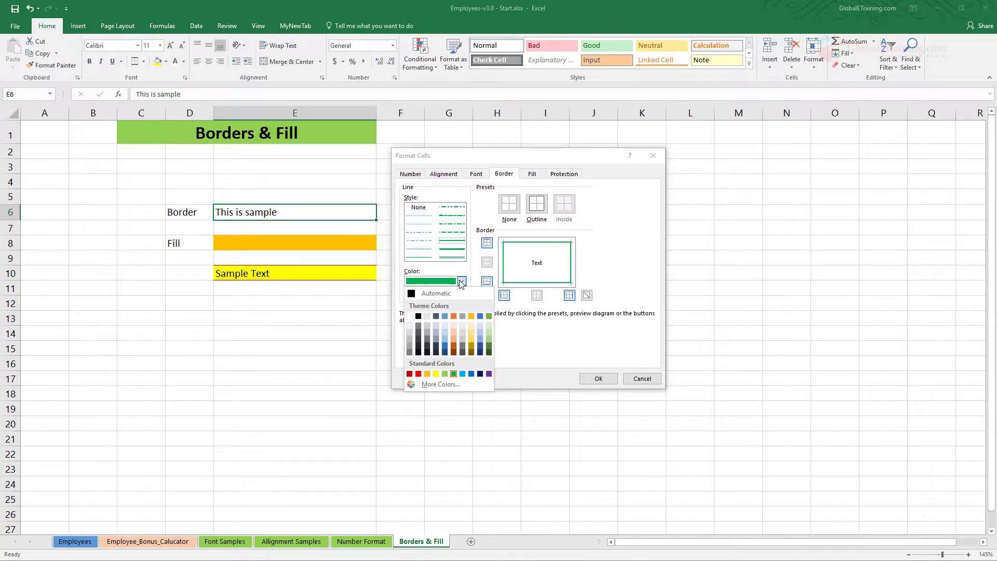
{"action": "left_click", "coordinate": [419, 316]}
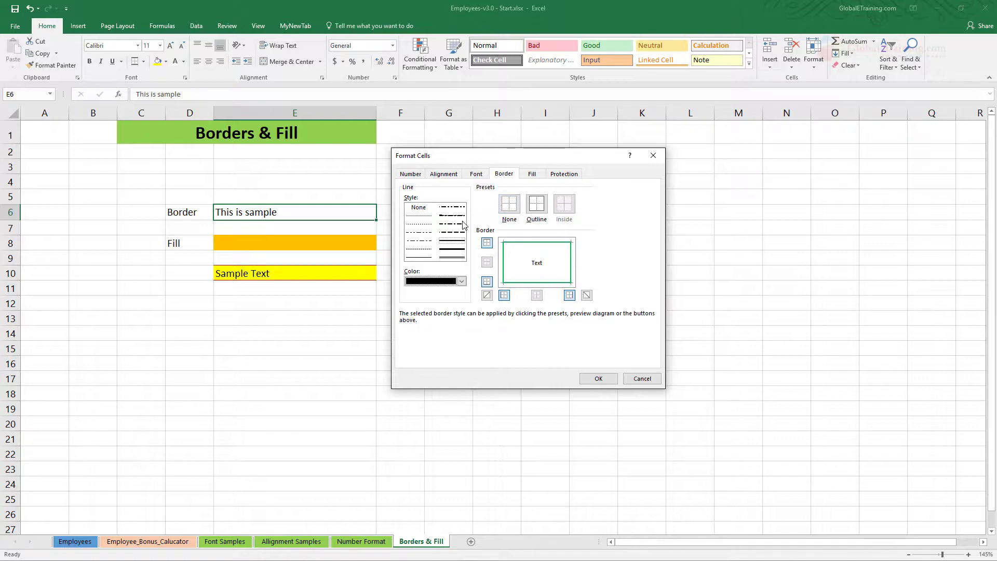
{"action": "left_click", "coordinate": [598, 378]}
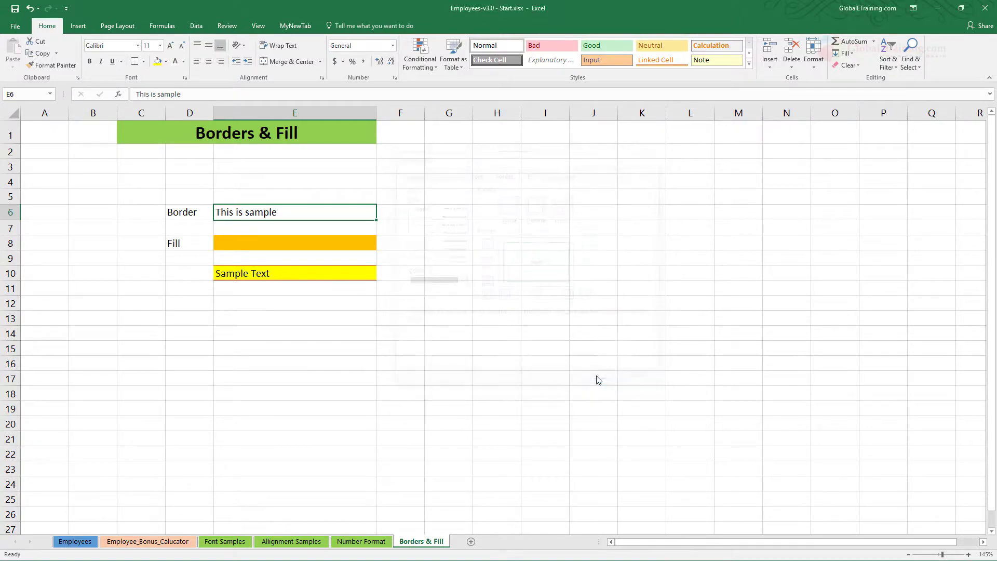
{"action": "left_click", "coordinate": [407, 331]}
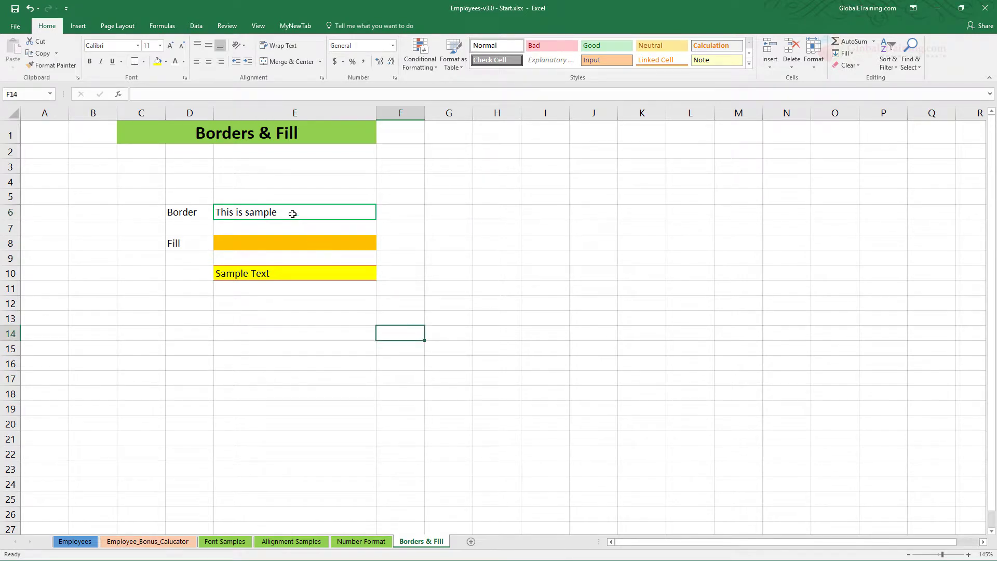
Set the line color to black and reapply it to all four borders of cell E6
{"action": "left_click", "coordinate": [357, 210]}
{"action": "right_click", "coordinate": [358, 210]}
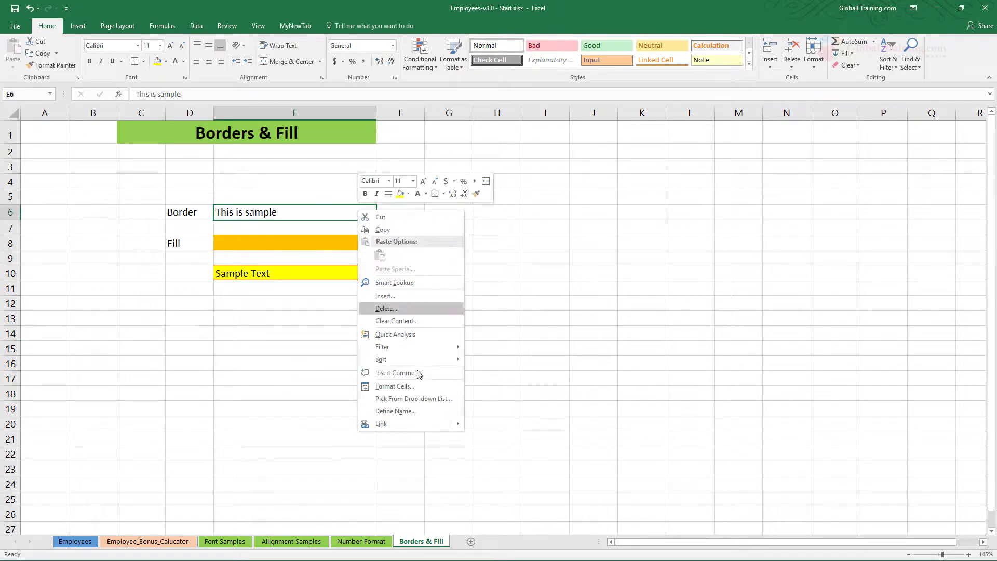
{"action": "left_click", "coordinate": [419, 386]}
{"action": "left_click_drag", "start_coordinate": [459, 267], "coordinate": [531, 130]}
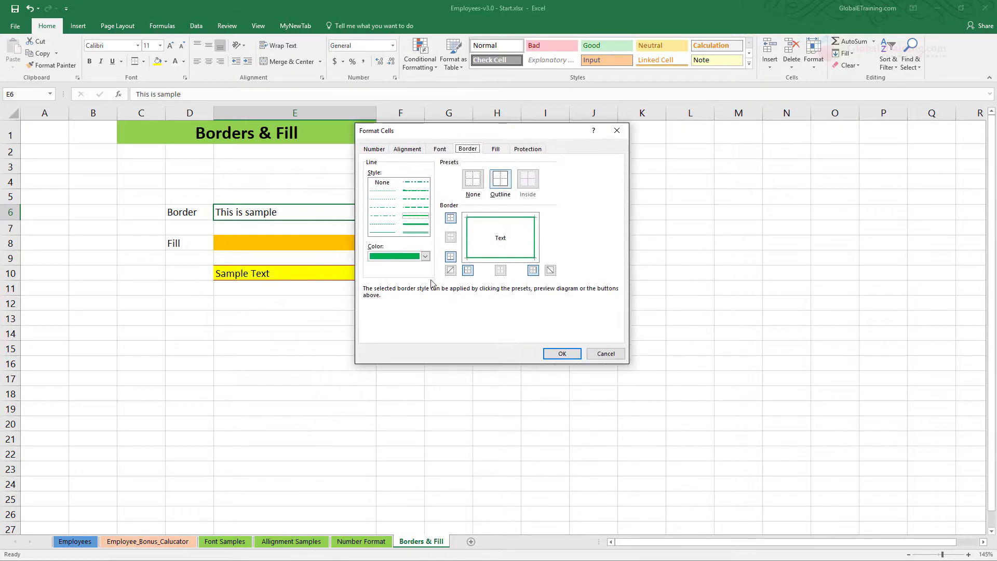
{"action": "left_click", "coordinate": [425, 256]}
{"action": "left_click", "coordinate": [382, 291]}
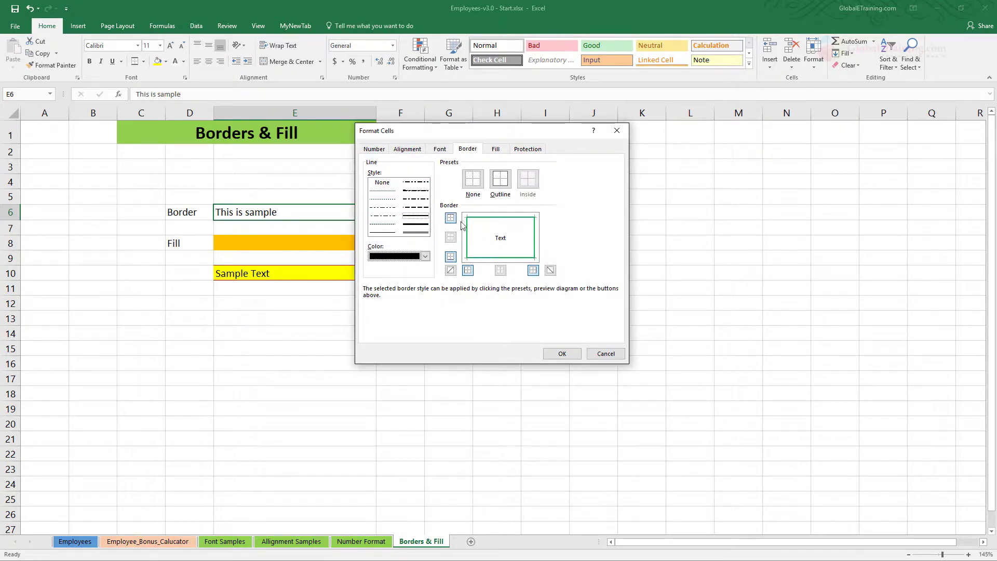
{"action": "left_click", "coordinate": [469, 239]}
{"action": "left_click", "coordinate": [486, 219]}
{"action": "left_click", "coordinate": [535, 239]}
{"action": "left_click", "coordinate": [527, 258]}
{"action": "left_click", "coordinate": [564, 353]}
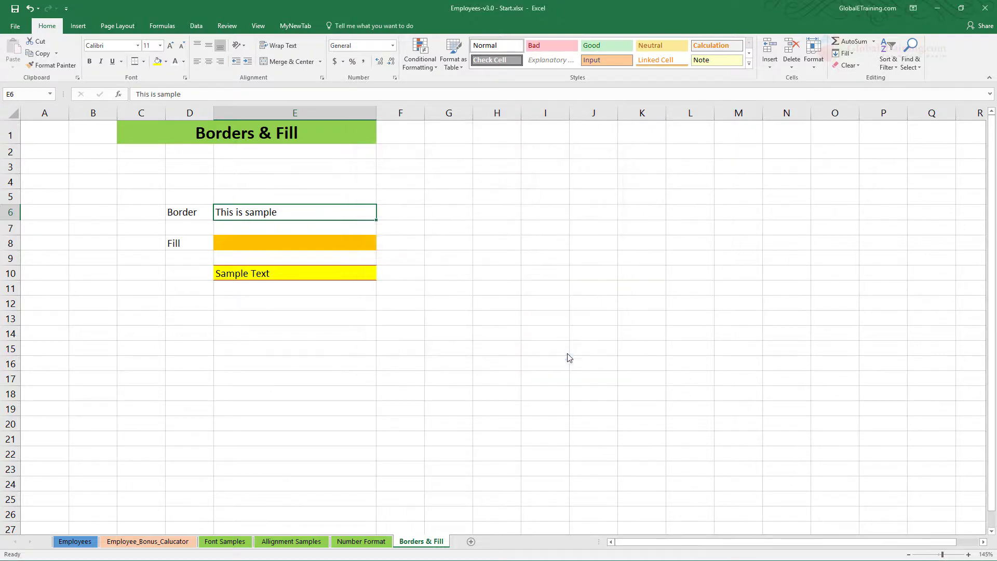
{"action": "left_click", "coordinate": [417, 276]}
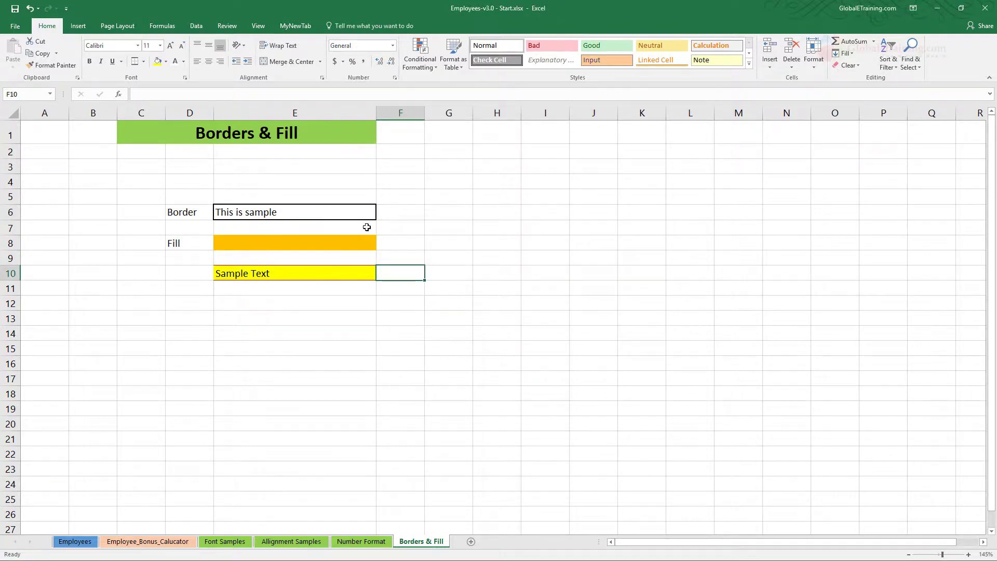
Choose a thin solid line style and redraw all four borders of cell E6 with it
{"action": "left_click", "coordinate": [364, 212]}
{"action": "right_click", "coordinate": [365, 212]}
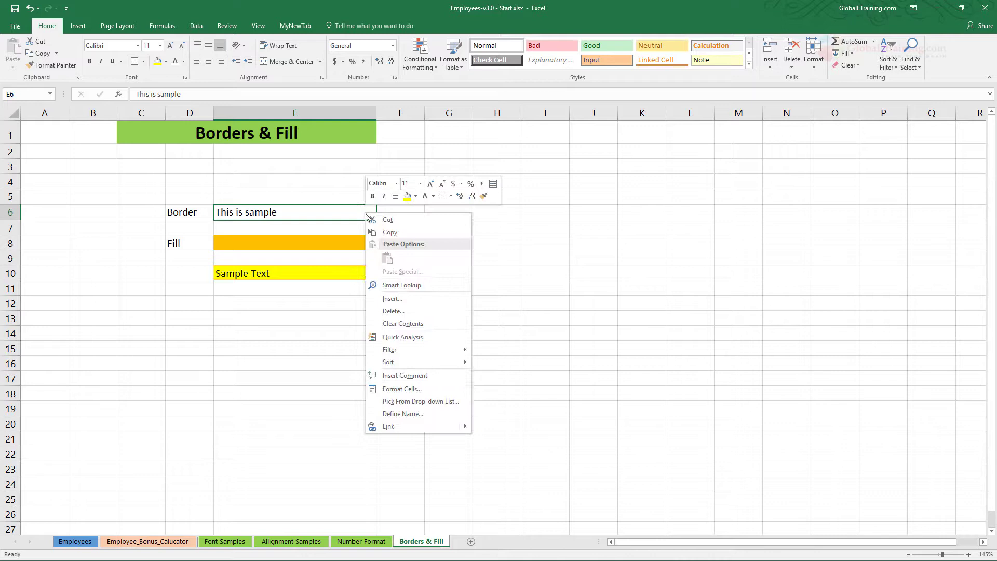
{"action": "left_click", "coordinate": [428, 393]}
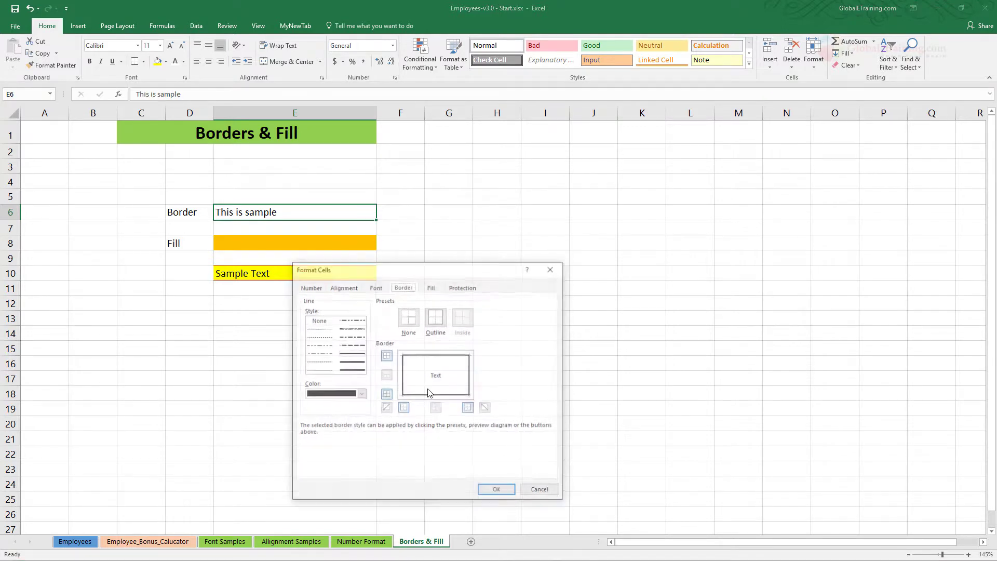
{"action": "left_click", "coordinate": [320, 369]}
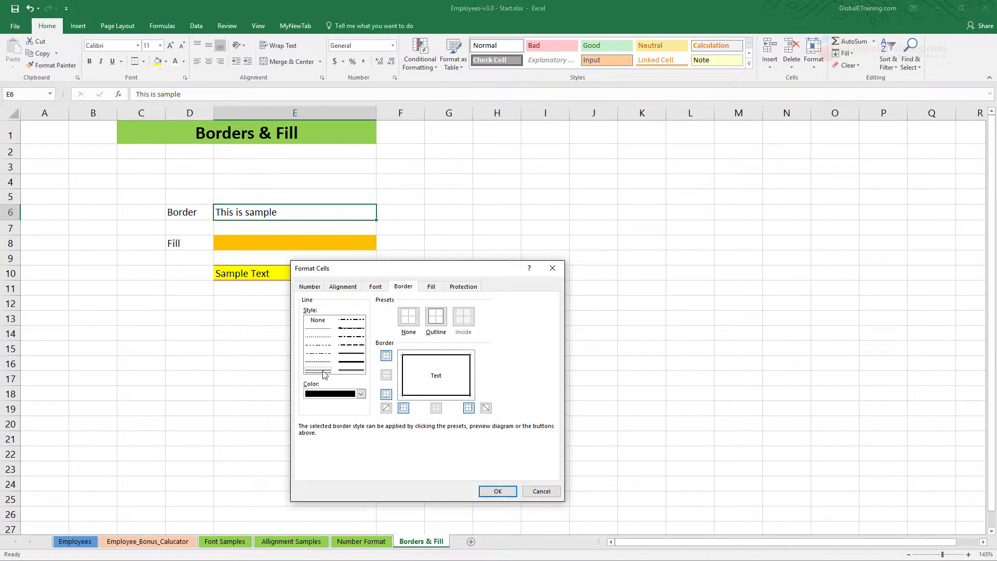
{"action": "left_click", "coordinate": [442, 356]}
{"action": "left_click", "coordinate": [402, 372]}
{"action": "left_click", "coordinate": [432, 397]}
{"action": "left_click", "coordinate": [474, 382]}
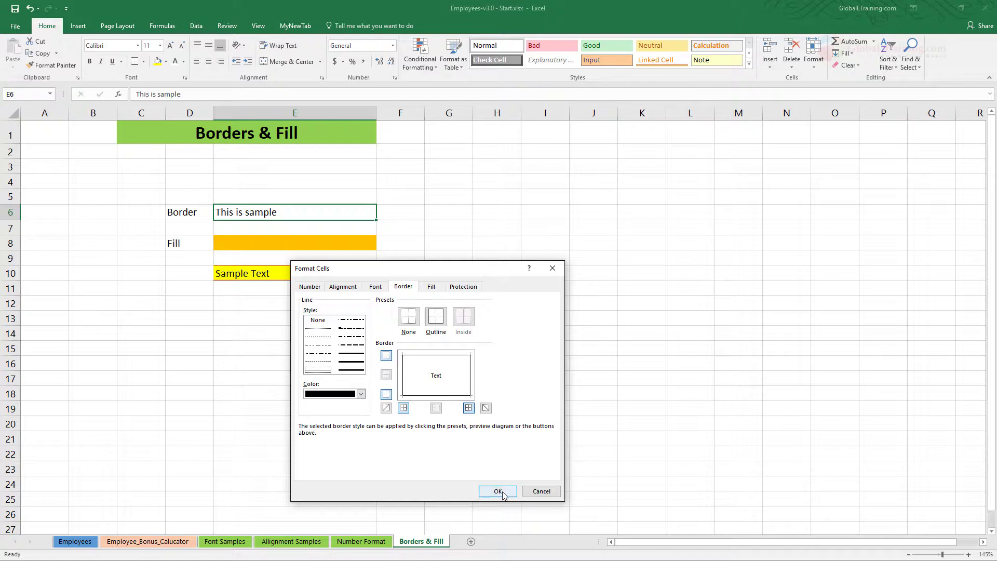
{"action": "left_click", "coordinate": [497, 491]}
{"action": "left_click", "coordinate": [330, 317]}
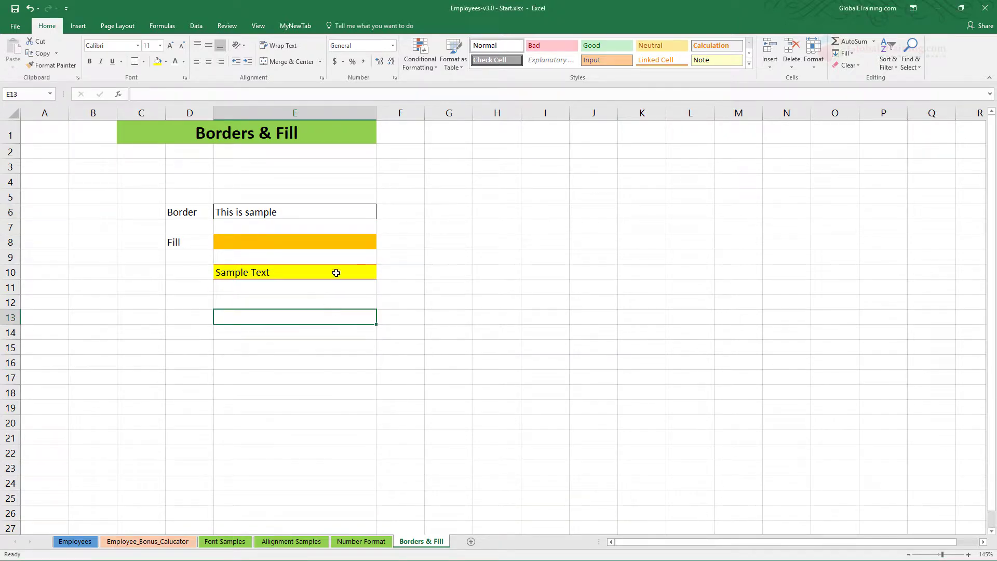
Fill cell E6 with the standard orange background color and a dotted pattern style
{"action": "left_click", "coordinate": [349, 212]}
{"action": "right_click", "coordinate": [351, 210]}
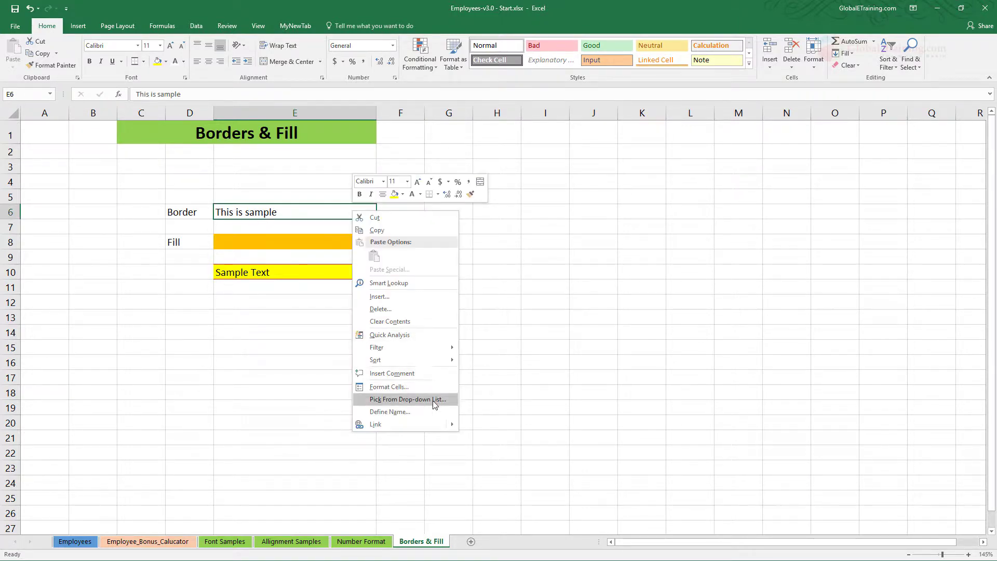
{"action": "left_click", "coordinate": [427, 383]}
{"action": "left_click_drag", "start_coordinate": [435, 259], "coordinate": [540, 162]}
{"action": "left_click", "coordinate": [478, 213]}
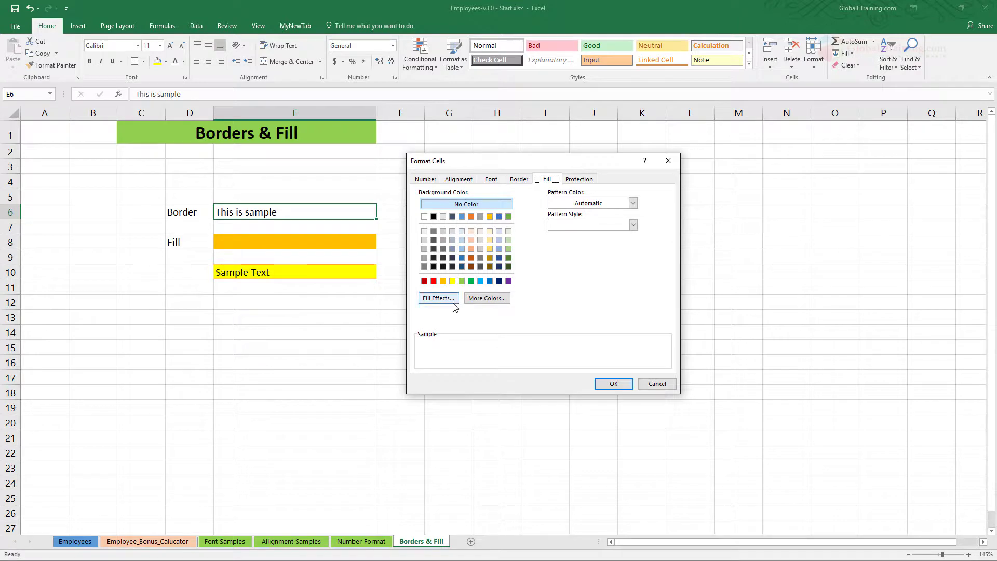
{"action": "left_click", "coordinate": [443, 281]}
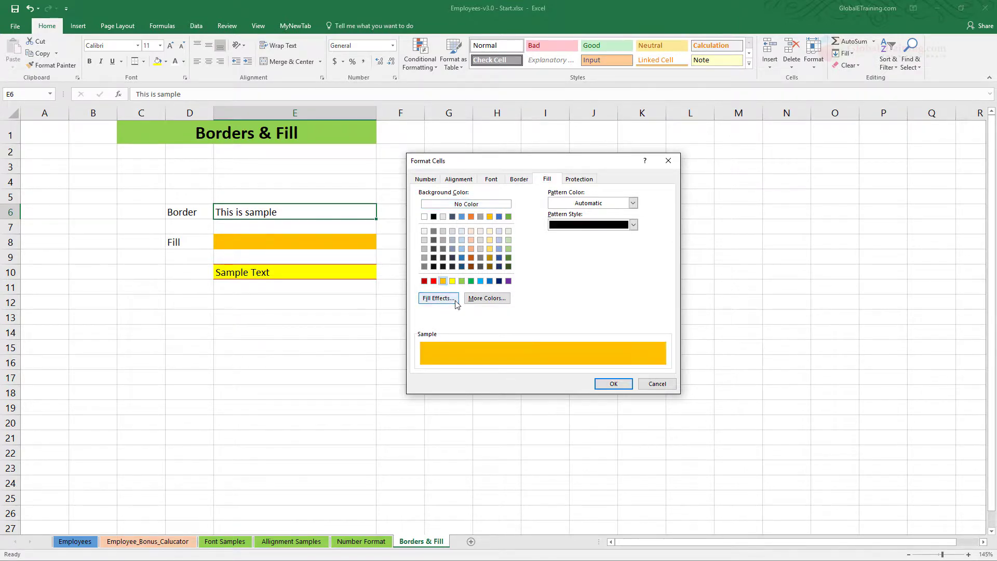
{"action": "left_click", "coordinate": [634, 226]}
{"action": "left_click", "coordinate": [619, 241]}
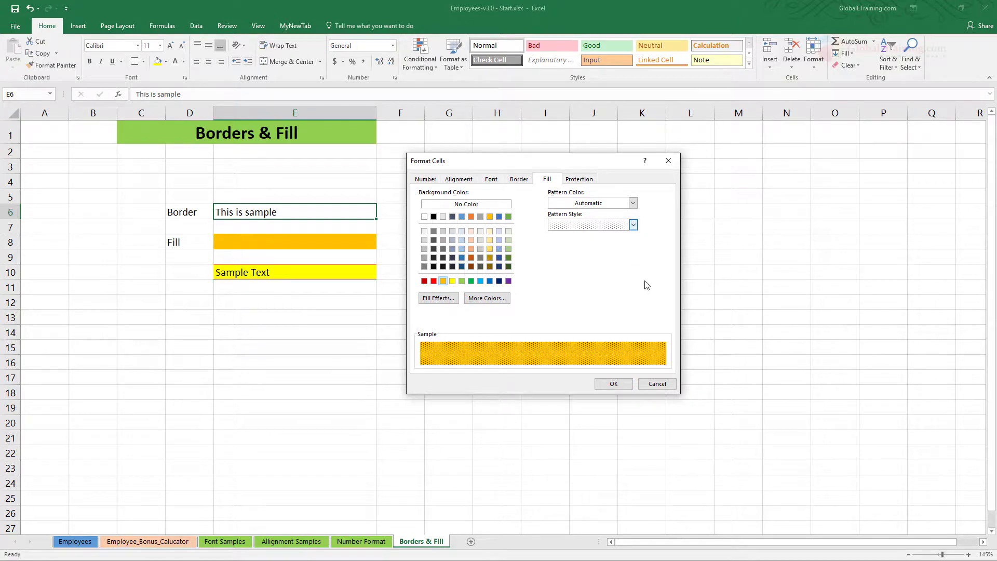
{"action": "left_click", "coordinate": [616, 384]}
{"action": "left_click", "coordinate": [461, 247]}
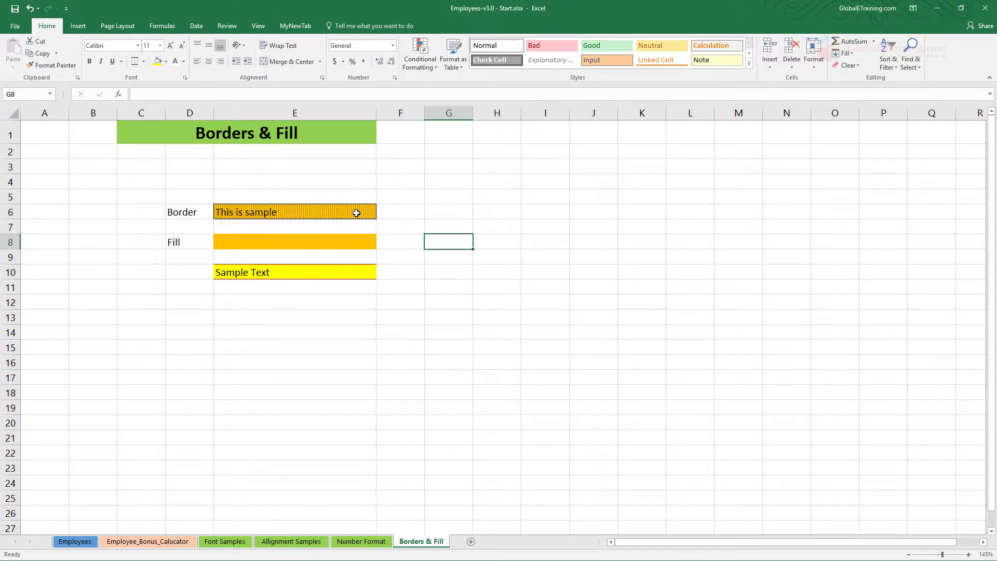
Set the pattern color of cell E6's fill to the green theme color
{"action": "left_click", "coordinate": [356, 211]}
{"action": "right_click", "coordinate": [364, 218]}
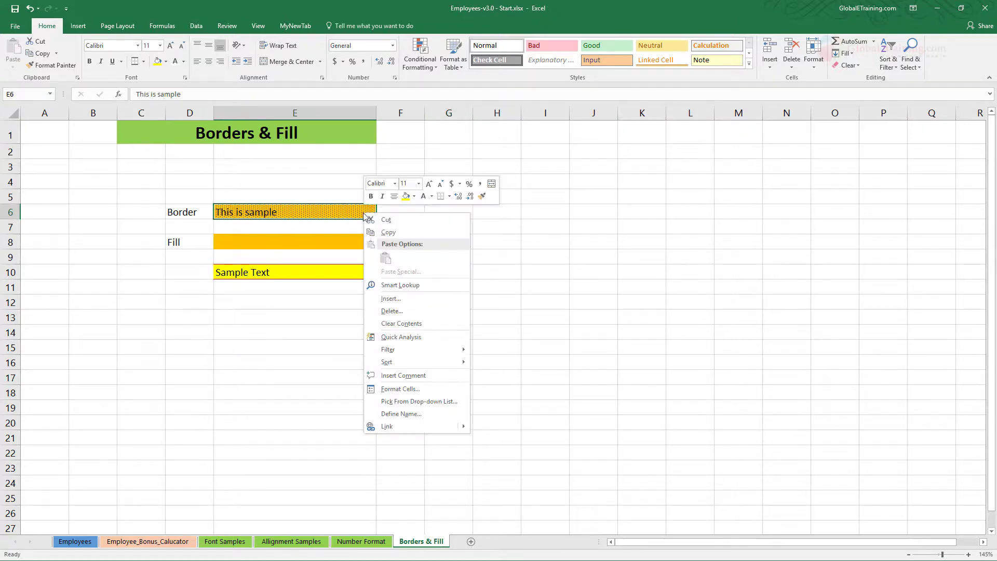
{"action": "left_click", "coordinate": [410, 388]}
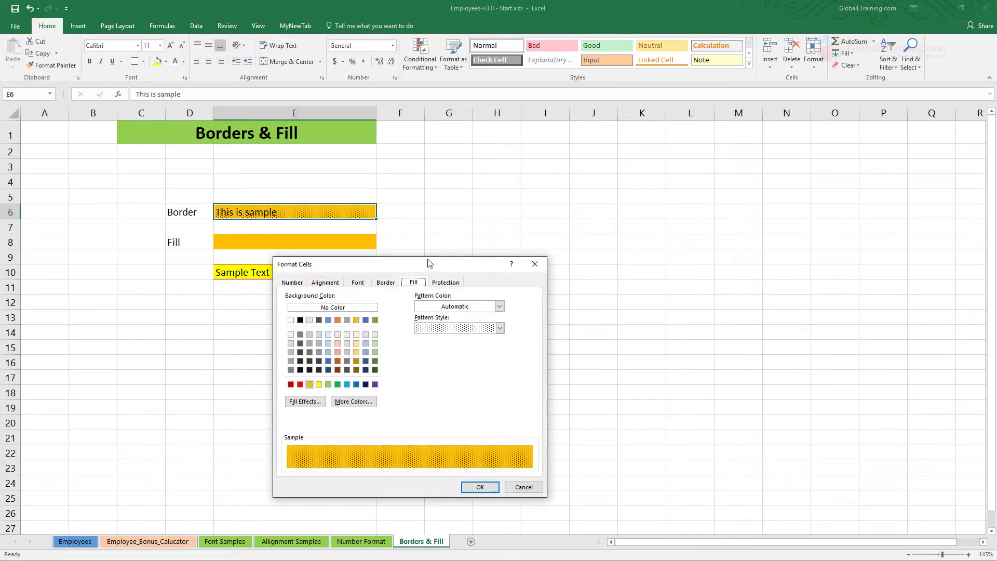
{"action": "left_click_drag", "start_coordinate": [431, 265], "coordinate": [559, 180]}
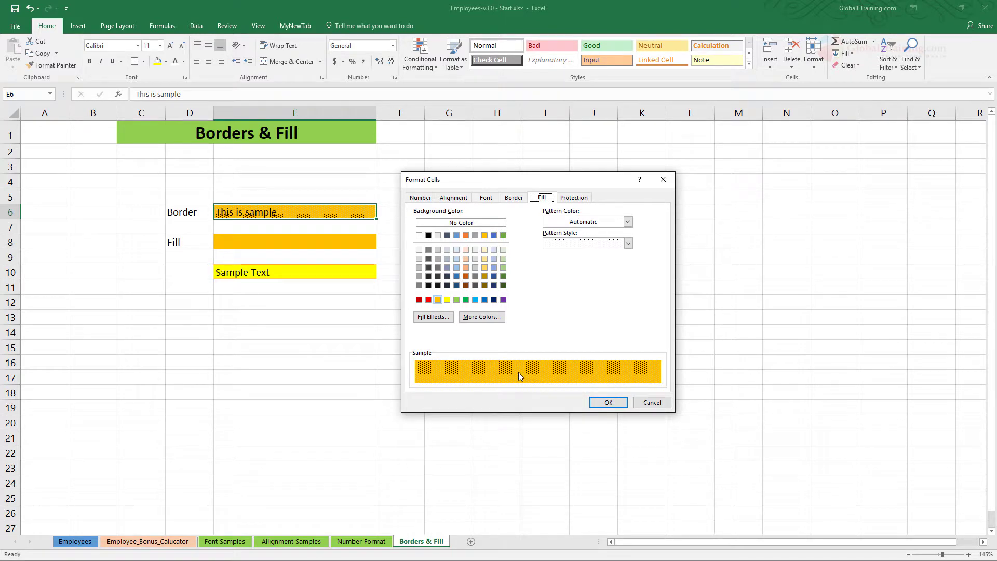
{"action": "left_click", "coordinate": [627, 222]}
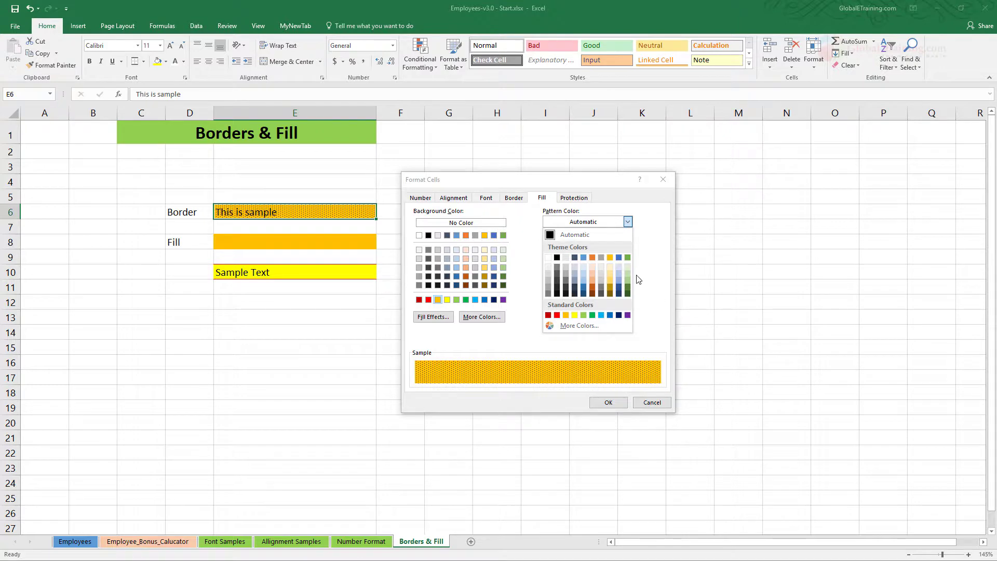
{"action": "left_click", "coordinate": [627, 257]}
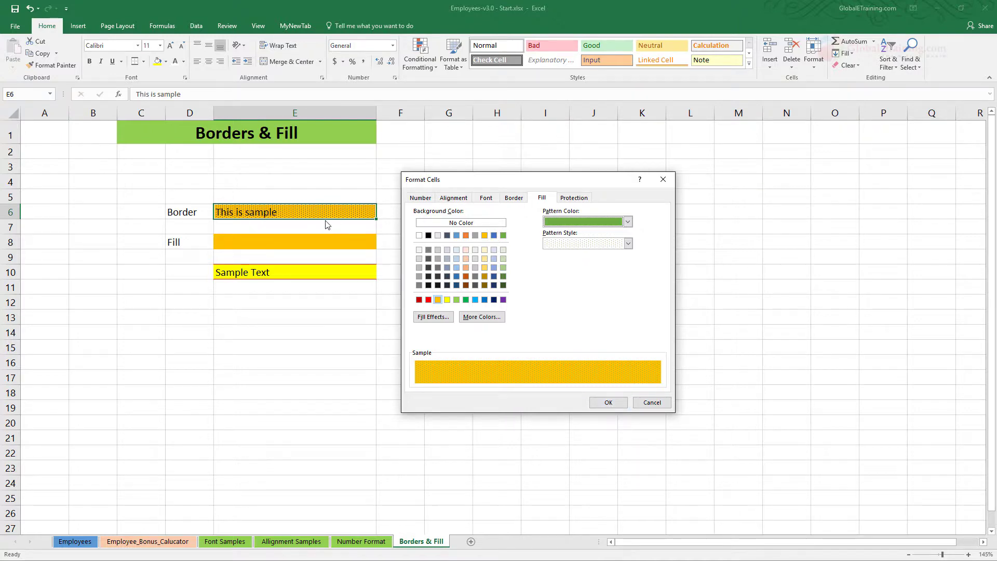
{"action": "left_click", "coordinate": [608, 403]}
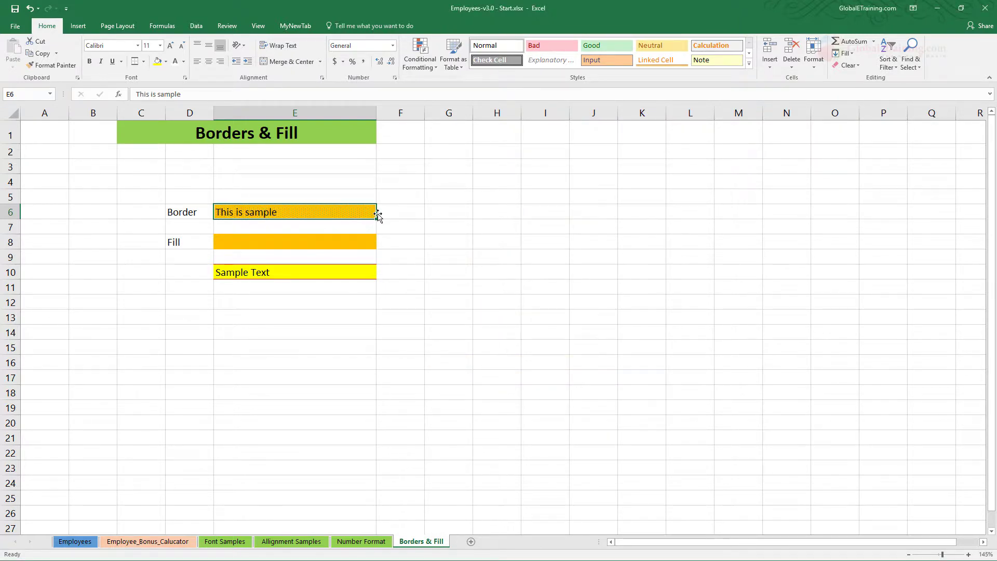
{"action": "left_click", "coordinate": [435, 222]}
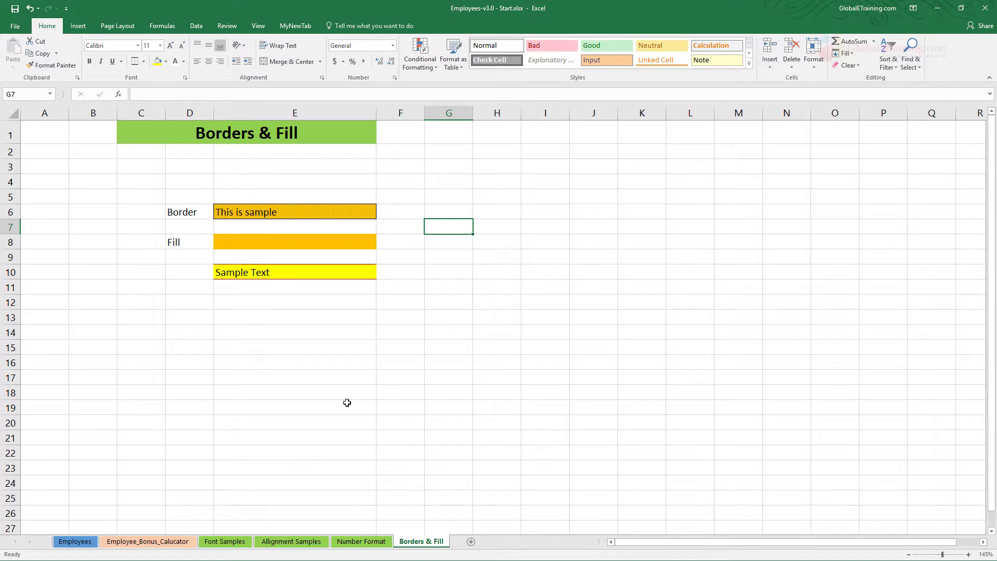
Open the Employees worksheet and apply All Borders to the table range A3:Q13
{"action": "left_click", "coordinate": [76, 542]}
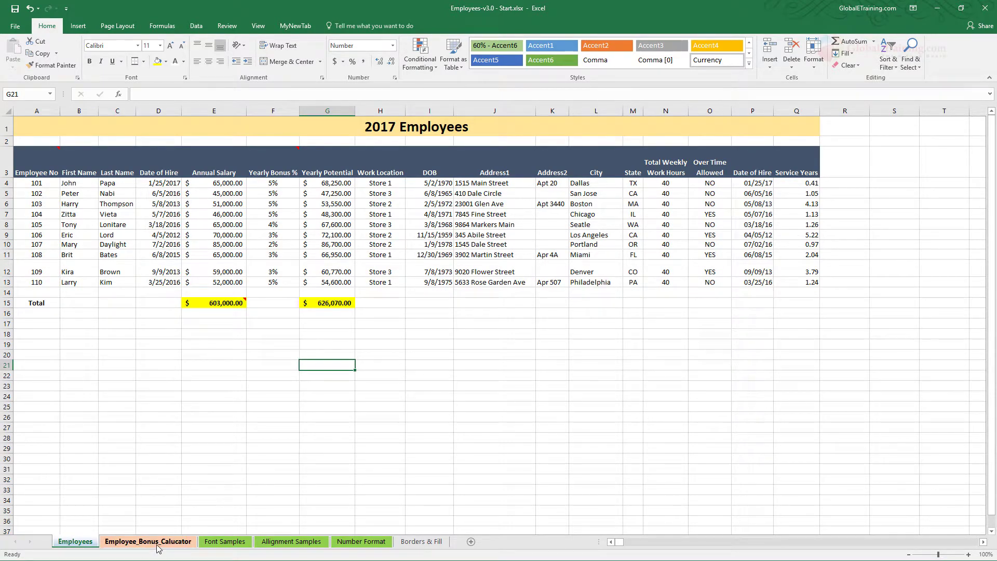
{"action": "left_click", "coordinate": [320, 245]}
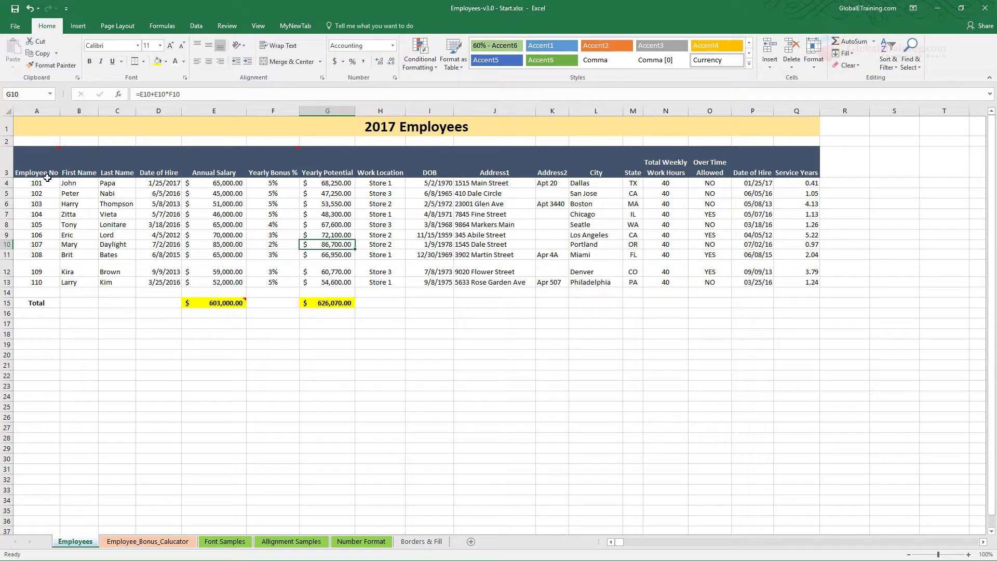
{"action": "mouse_move", "coordinate": [53, 176]}
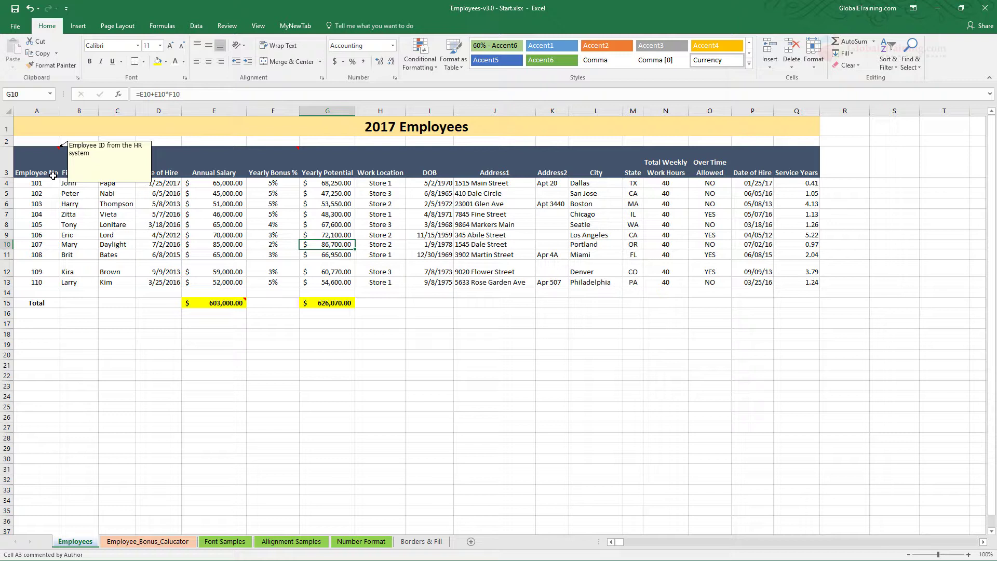
{"action": "left_click", "coordinate": [124, 282]}
{"action": "left_click_drag", "start_coordinate": [34, 161], "coordinate": [823, 283]}
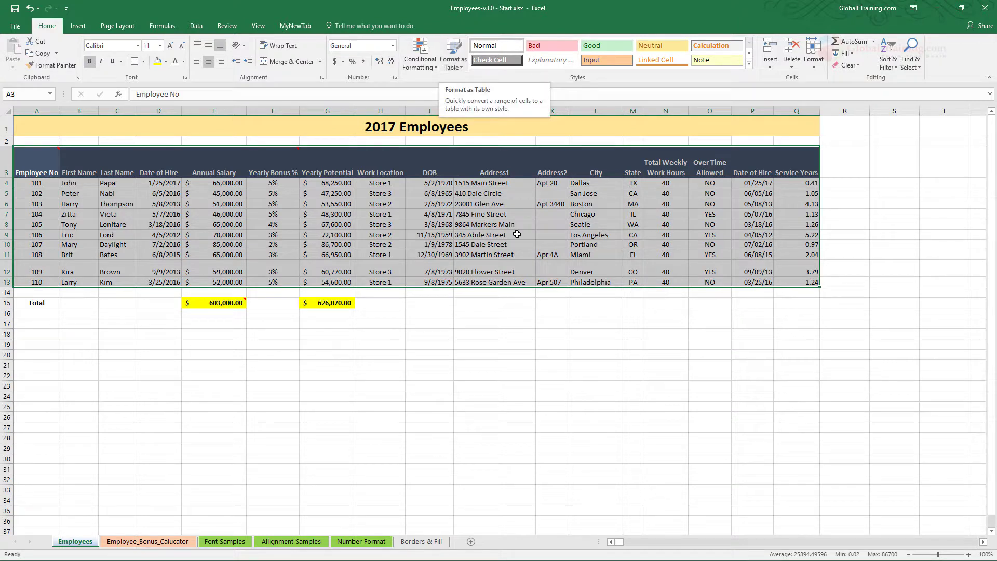
{"action": "left_click", "coordinate": [544, 341]}
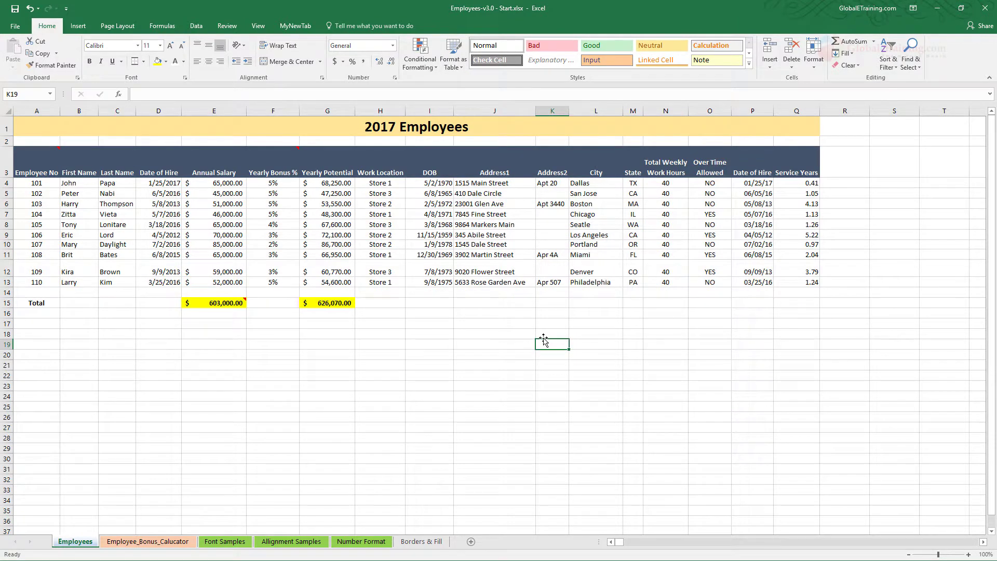
{"action": "left_click_drag", "start_coordinate": [31, 156], "coordinate": [791, 283]}
{"action": "left_click", "coordinate": [144, 62]}
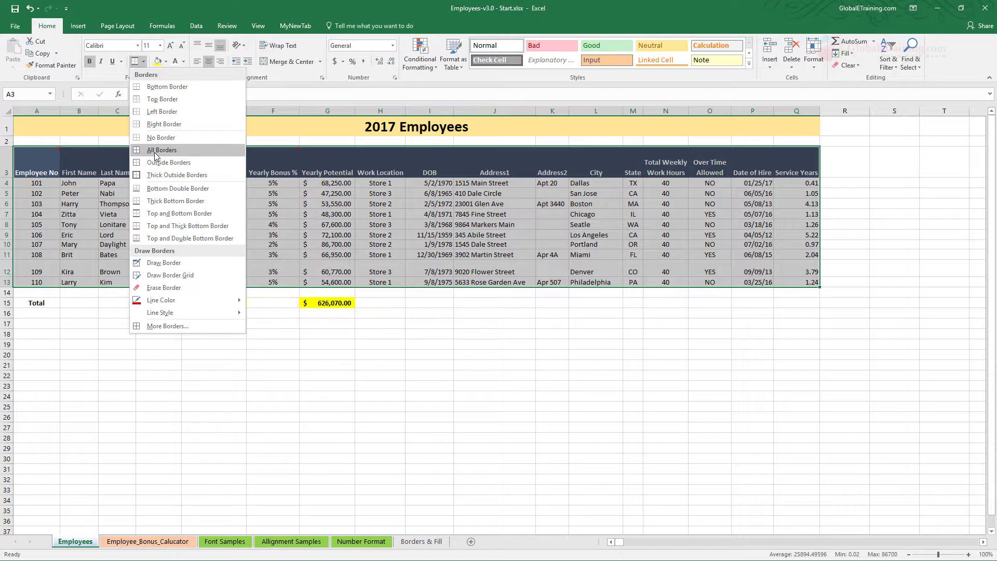
{"action": "left_click", "coordinate": [156, 154]}
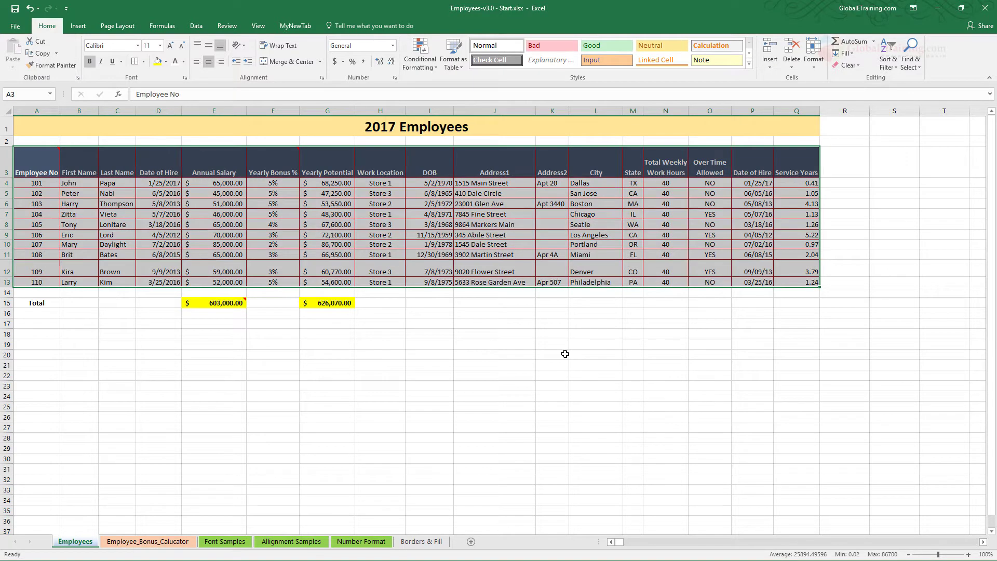
Recolor all outer and inner borders of A3:Q13 black with a thin solid line style
{"action": "right_click", "coordinate": [446, 221]}
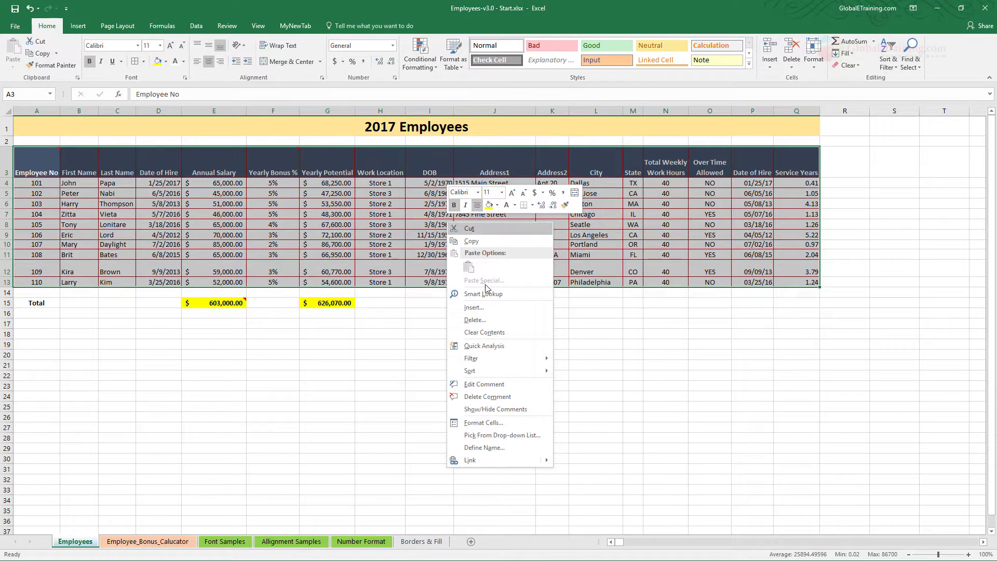
{"action": "left_click", "coordinate": [501, 423]}
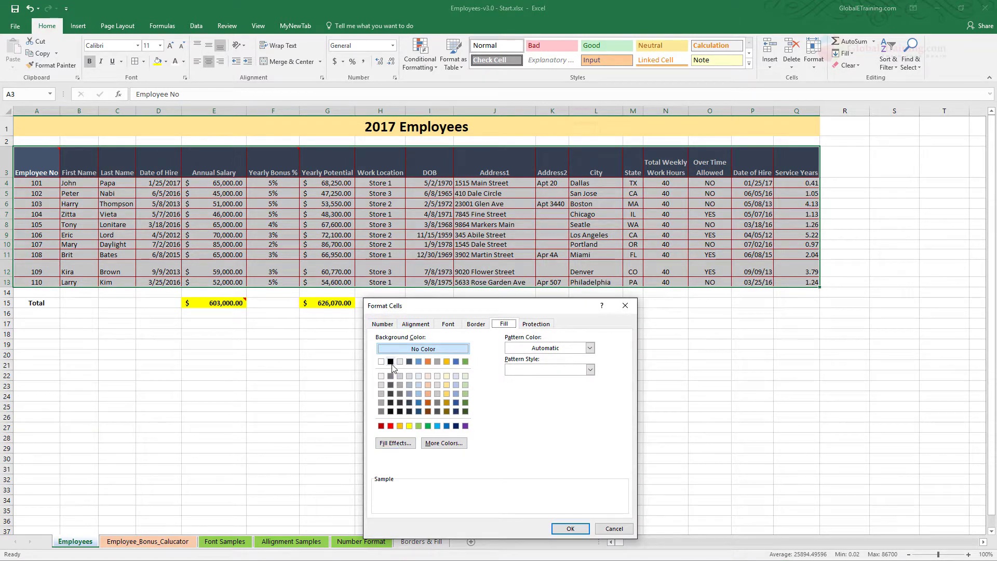
{"action": "left_click", "coordinate": [477, 325]}
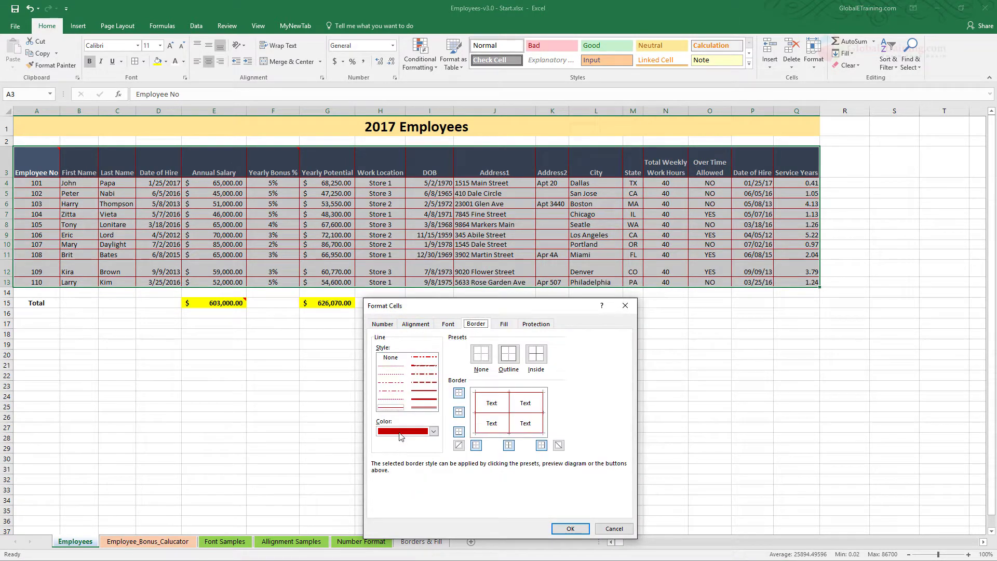
{"action": "left_click", "coordinate": [432, 431]}
{"action": "left_click", "coordinate": [389, 458]}
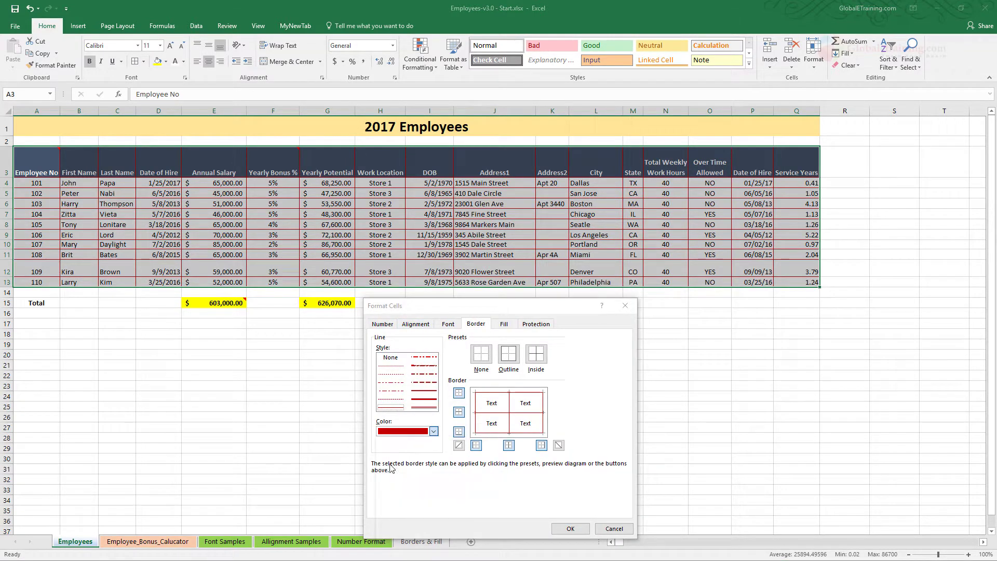
{"action": "left_click", "coordinate": [393, 409]}
{"action": "left_click", "coordinate": [491, 394]}
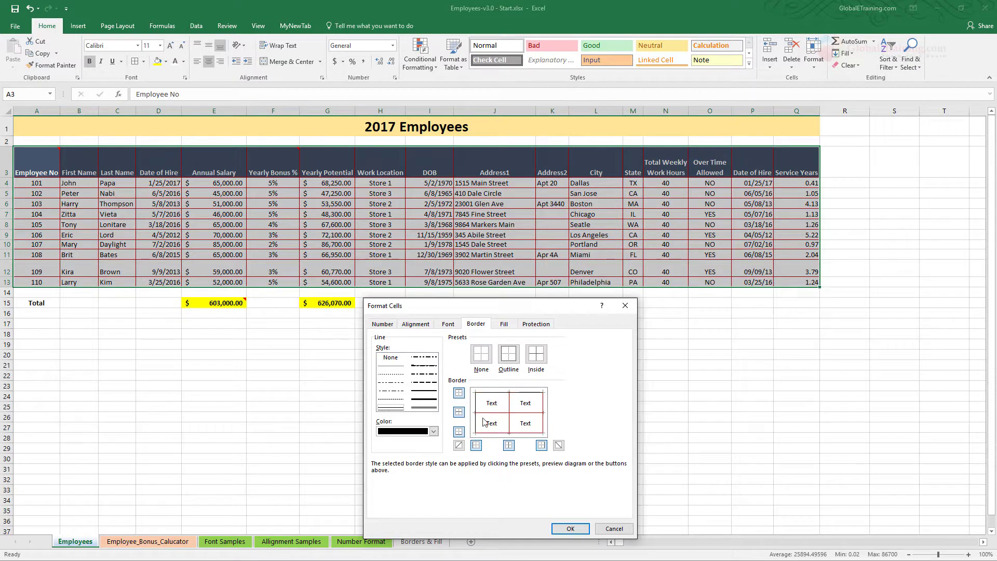
{"action": "left_click", "coordinate": [509, 423]}
{"action": "left_click", "coordinate": [509, 424]}
{"action": "left_click", "coordinate": [519, 414]}
{"action": "left_click", "coordinate": [512, 433]}
{"action": "left_click", "coordinate": [511, 422]}
{"action": "left_click", "coordinate": [571, 528]}
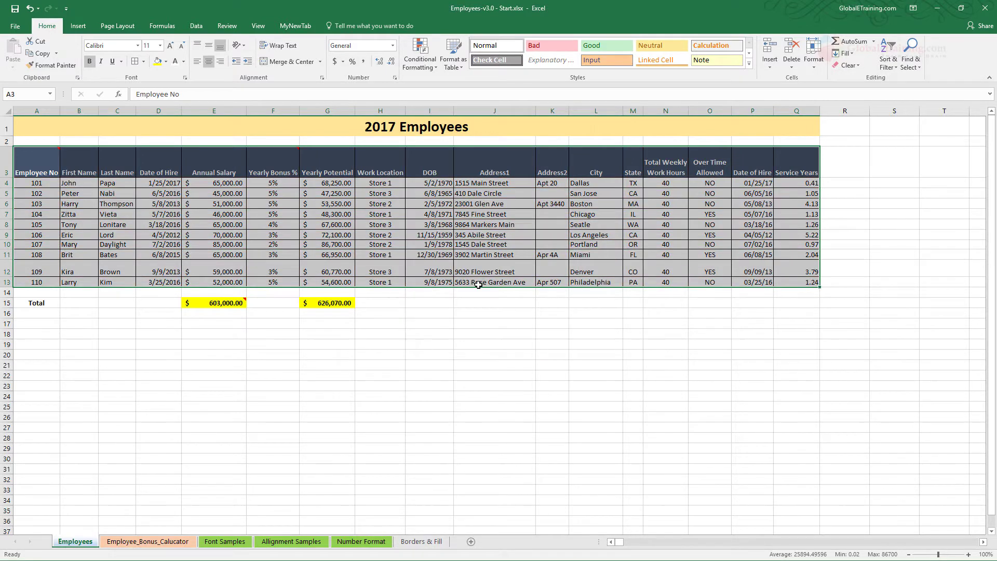
{"action": "left_click", "coordinate": [494, 333]}
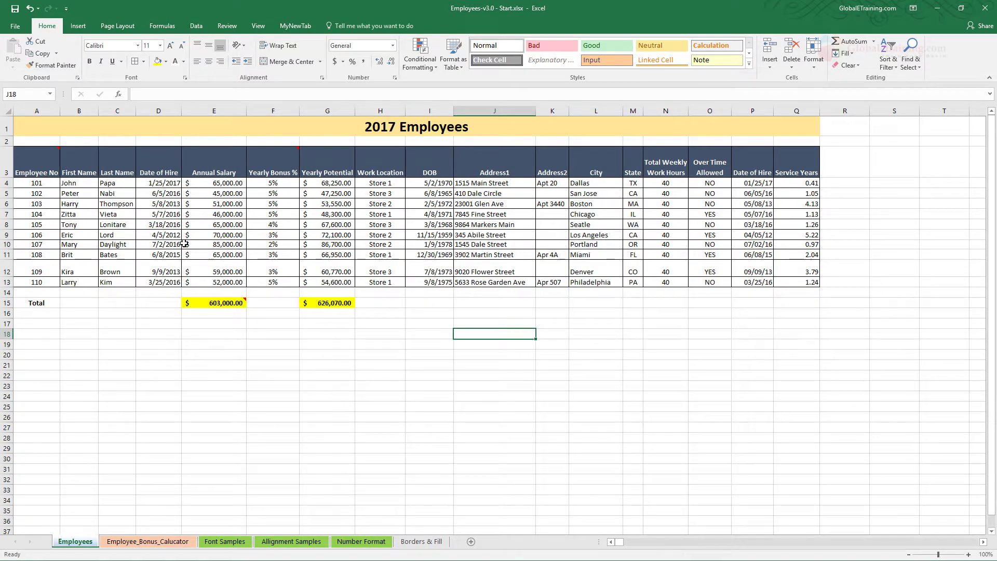
Add a dotted pattern style to the yellow fill of the Annual Salary total in cell E15
{"action": "left_click", "coordinate": [208, 303]}
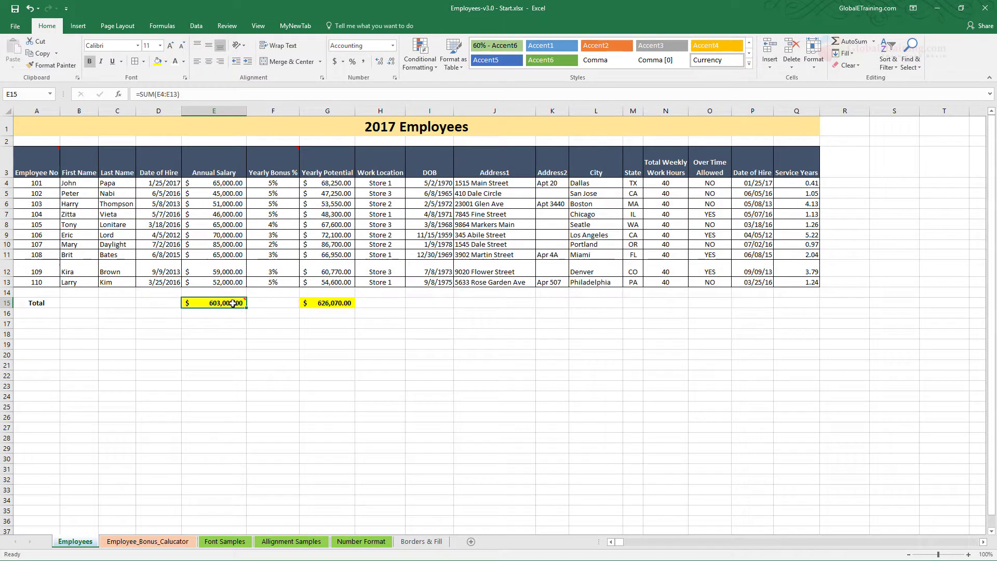
{"action": "mouse_move", "coordinate": [233, 303]}
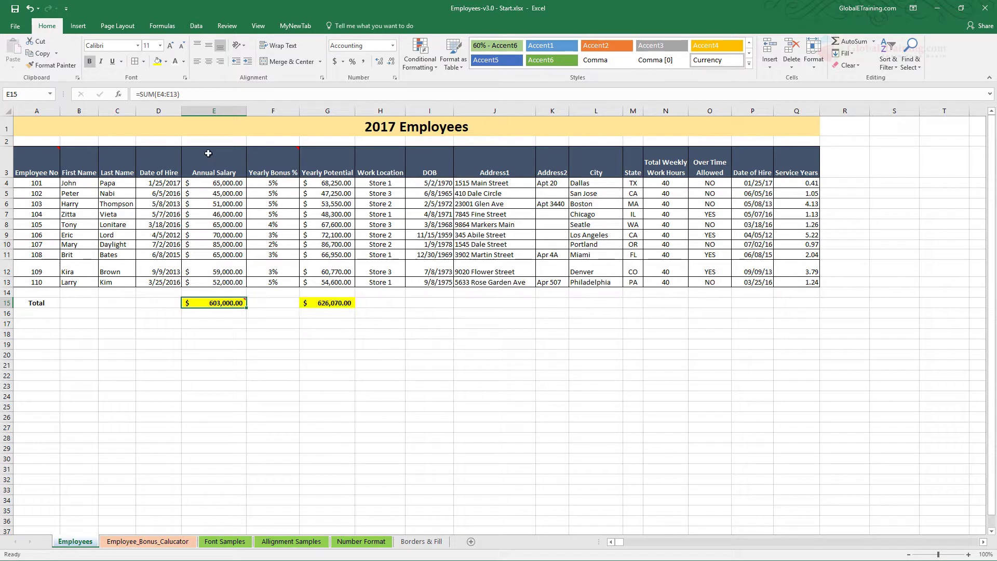
{"action": "right_click", "coordinate": [235, 304]}
{"action": "left_click", "coordinate": [276, 509]}
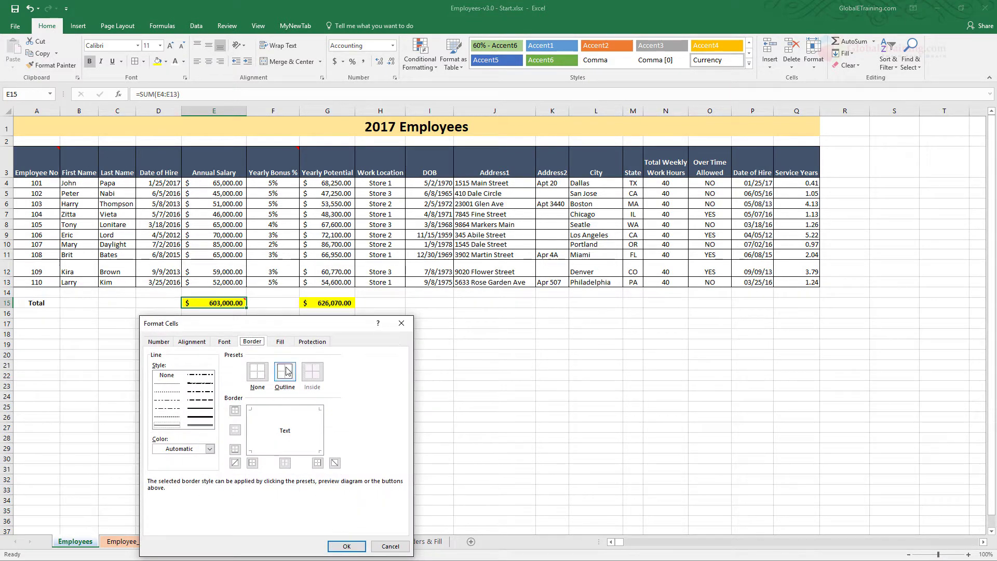
{"action": "left_click_drag", "start_coordinate": [314, 324], "coordinate": [654, 239]}
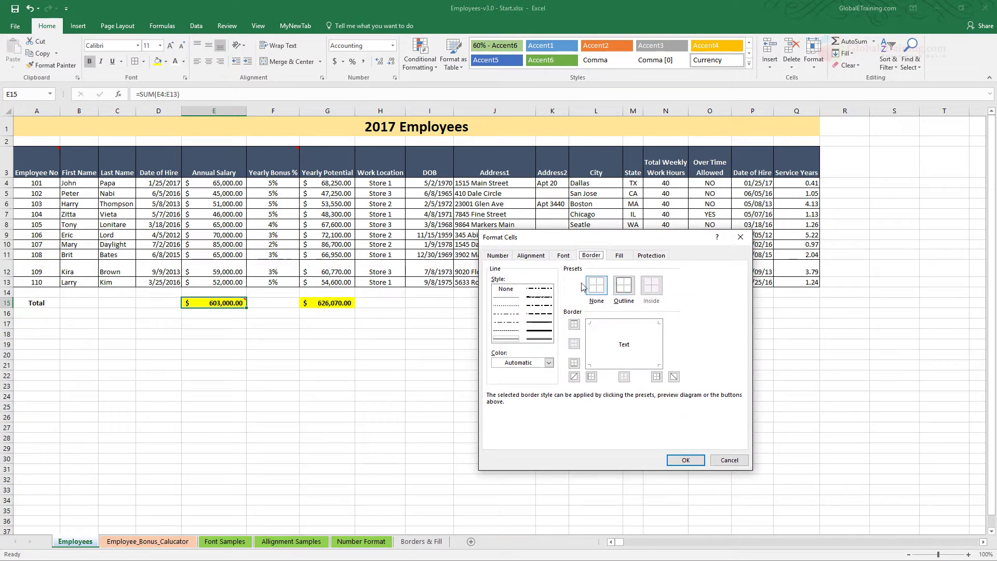
{"action": "left_click", "coordinate": [623, 255]}
{"action": "left_click", "coordinate": [705, 301]}
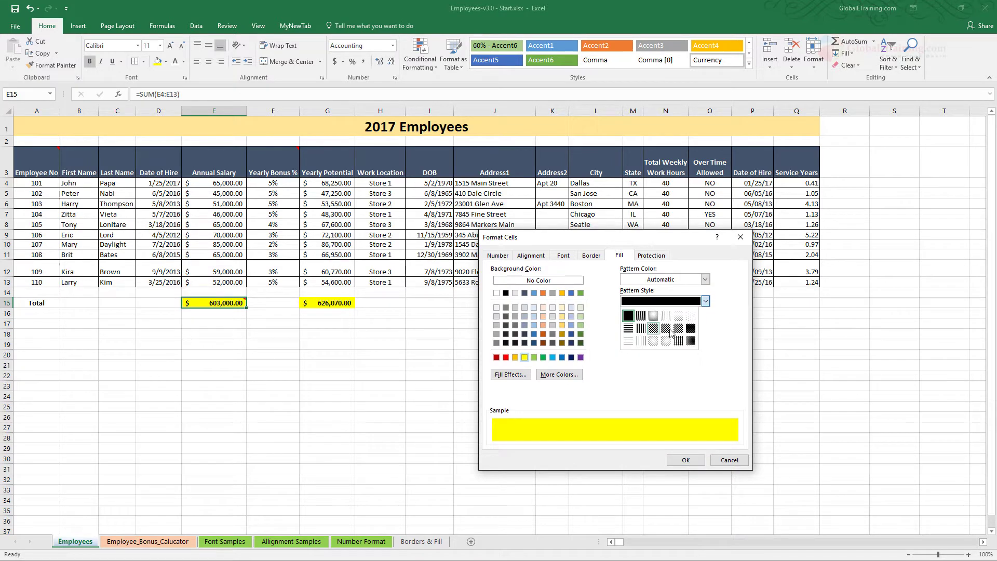
{"action": "left_click", "coordinate": [685, 317]}
{"action": "left_click", "coordinate": [684, 461]}
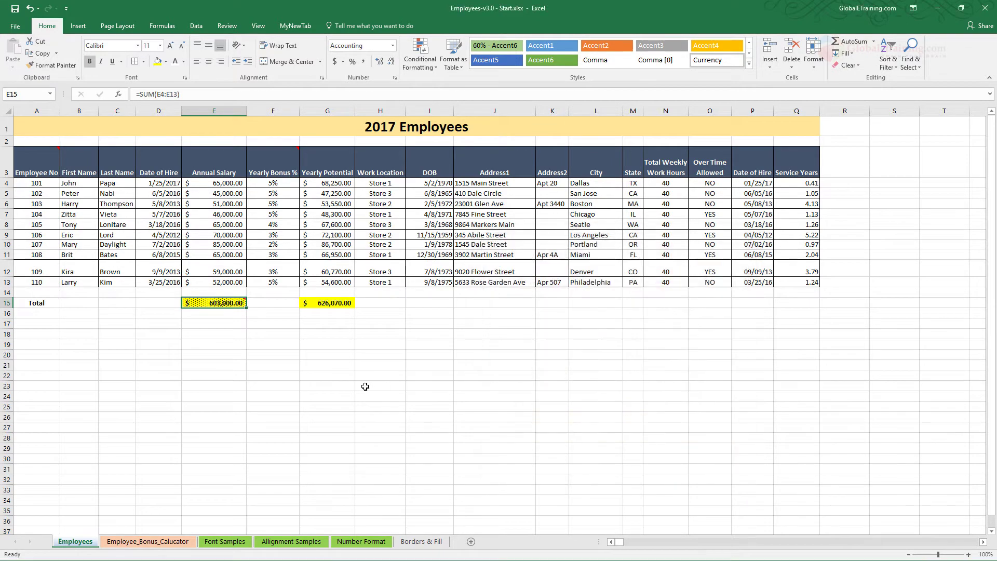
{"action": "left_click", "coordinate": [322, 365]}
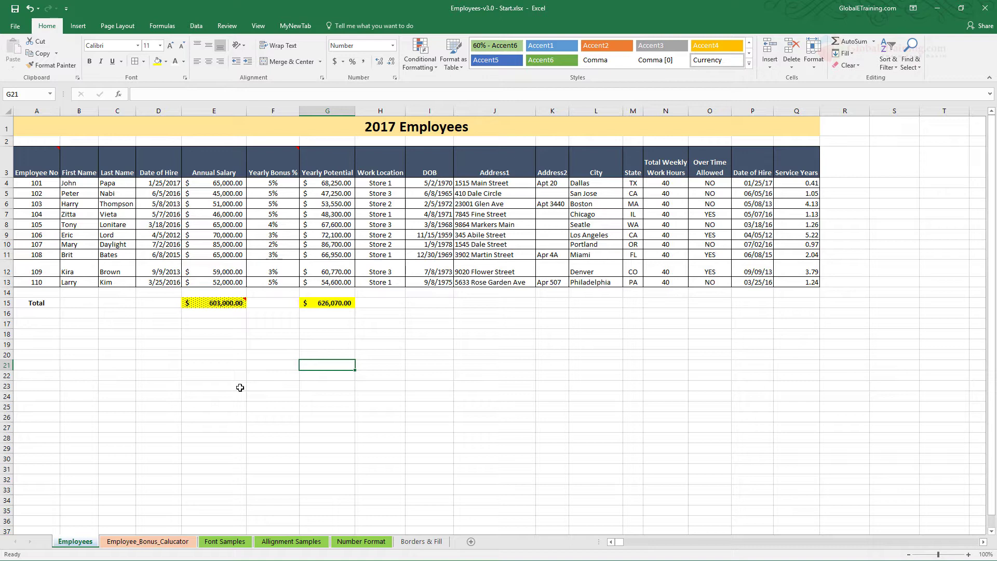
Open the Employee_Bonus_Calucator worksheet and apply Thick Outside Borders to the range C1:F18
{"action": "left_click", "coordinate": [150, 545]}
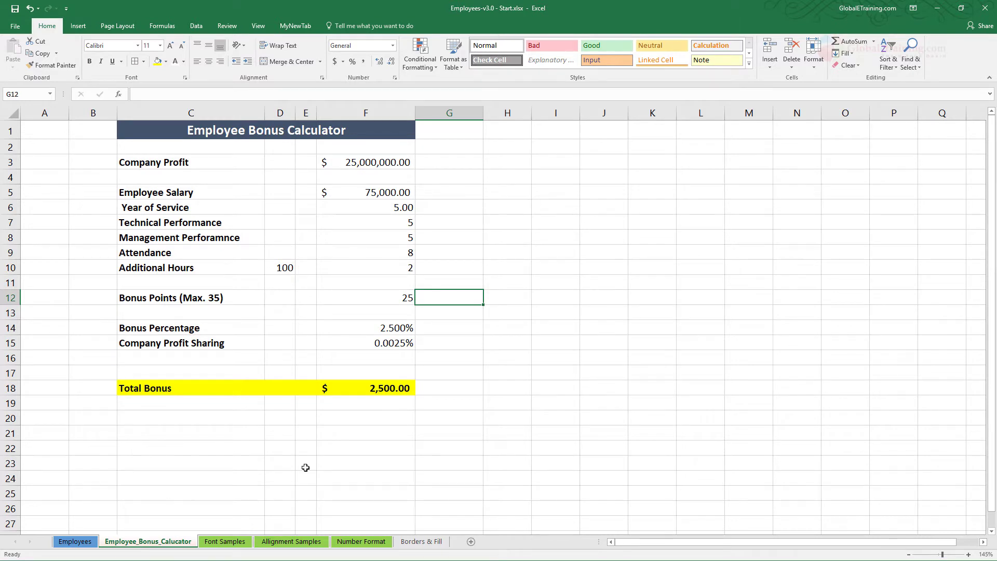
{"action": "left_click", "coordinate": [600, 404]}
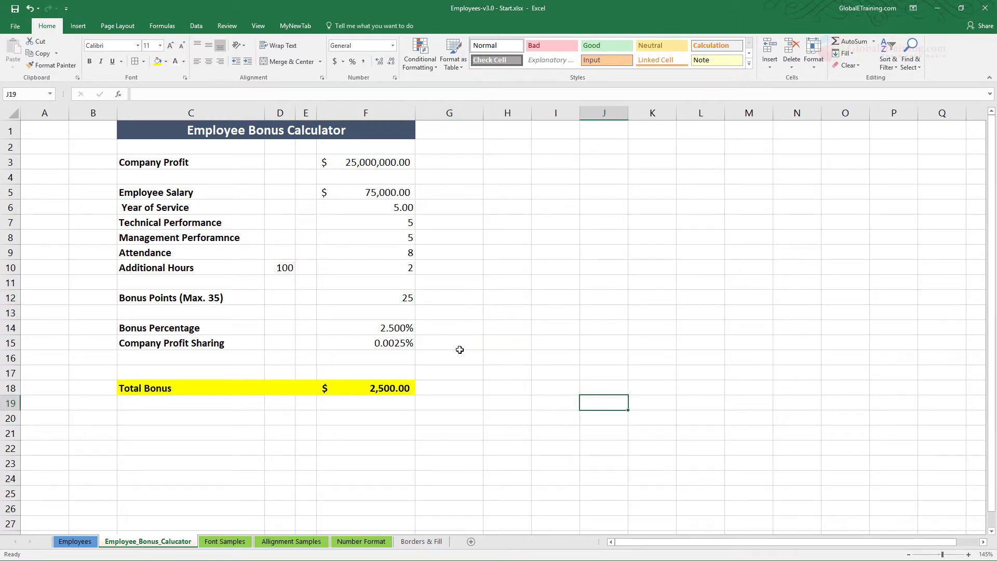
{"action": "left_click_drag", "start_coordinate": [178, 131], "coordinate": [303, 385]}
{"action": "left_click", "coordinate": [143, 61]}
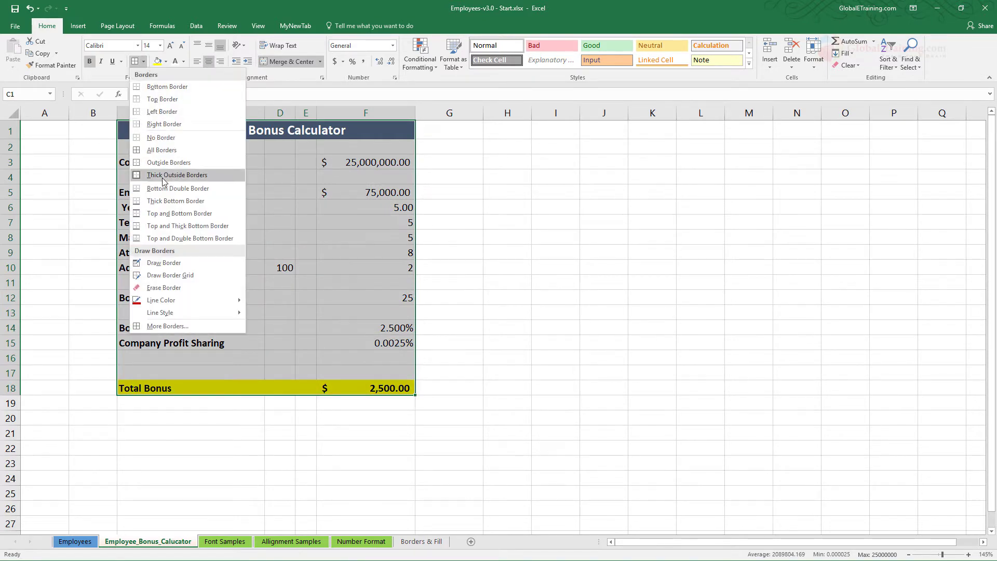
{"action": "left_click", "coordinate": [166, 175]}
{"action": "left_click", "coordinate": [566, 295]}
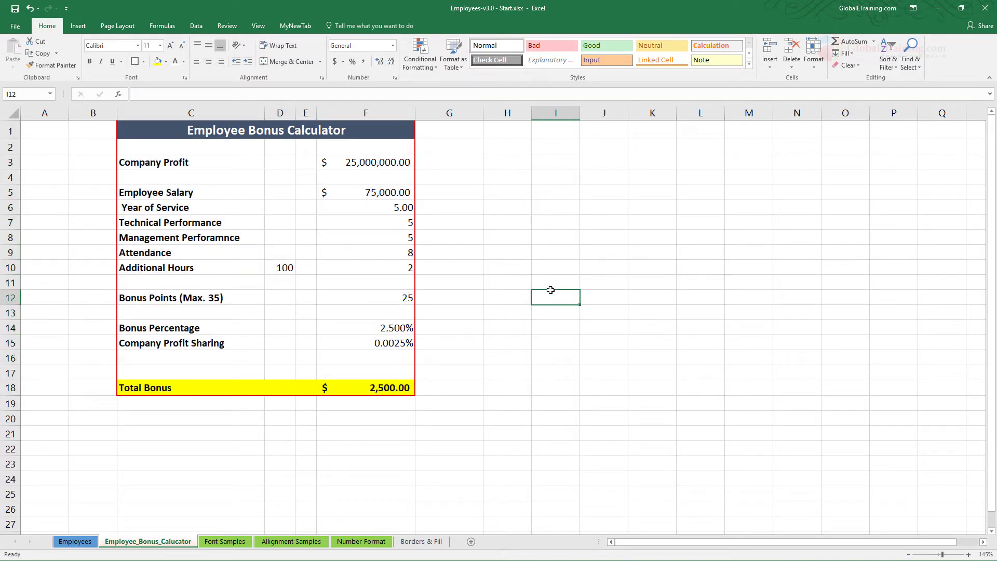
Try to recolor the outside borders of C1:F18 black through the cell formatting, and undo the change
{"action": "left_click", "coordinate": [361, 137]}
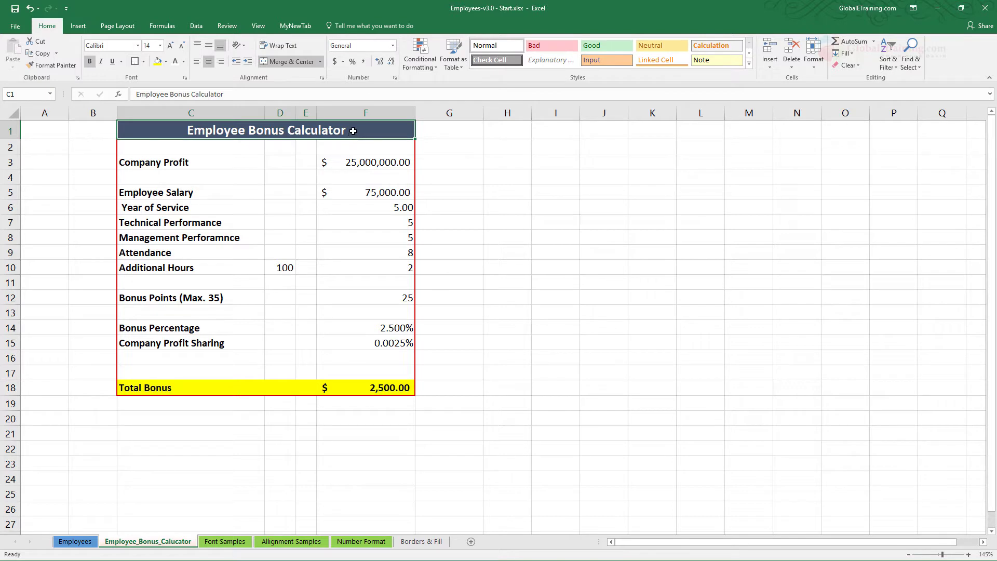
{"action": "mouse_move", "coordinate": [353, 131]}
{"action": "left_mouse_down"}
{"action": "mouse_move", "coordinate": [399, 332]}
{"action": "mouse_move", "coordinate": [395, 387]}
{"action": "mouse_move", "coordinate": [377, 389]}
{"action": "left_mouse_up"}
{"action": "right_click", "coordinate": [304, 171]}
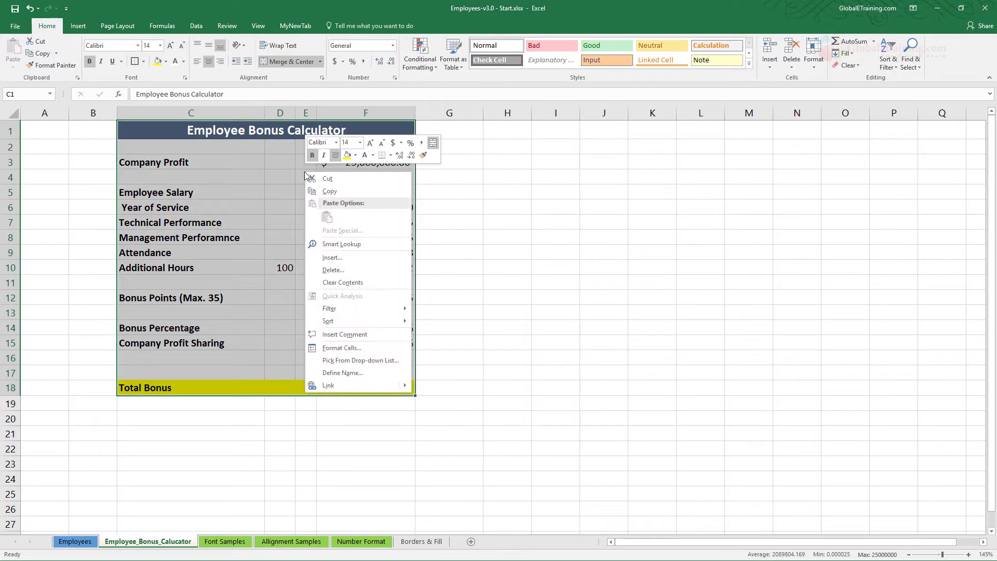
{"action": "left_click", "coordinate": [372, 350]}
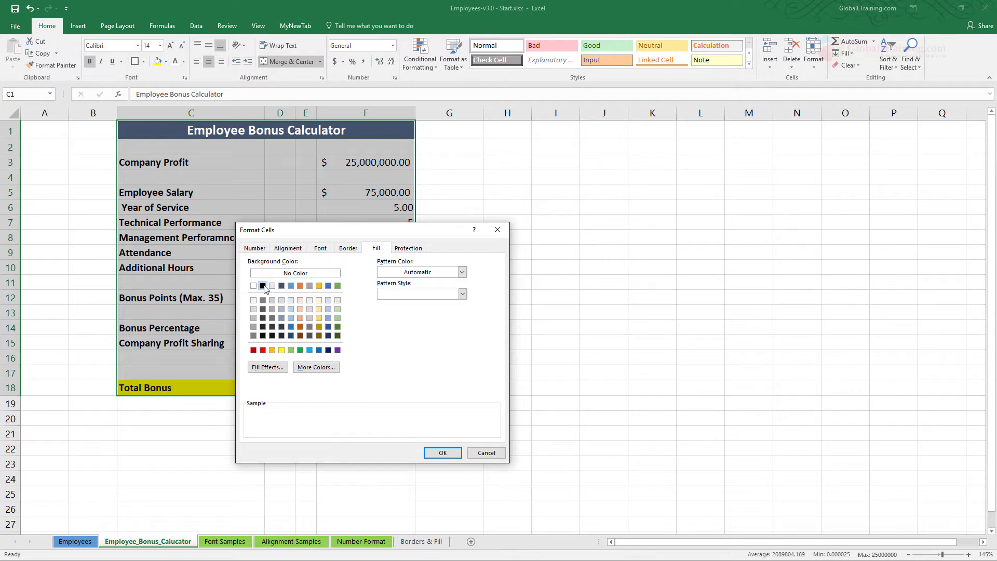
{"action": "left_click", "coordinate": [354, 249]}
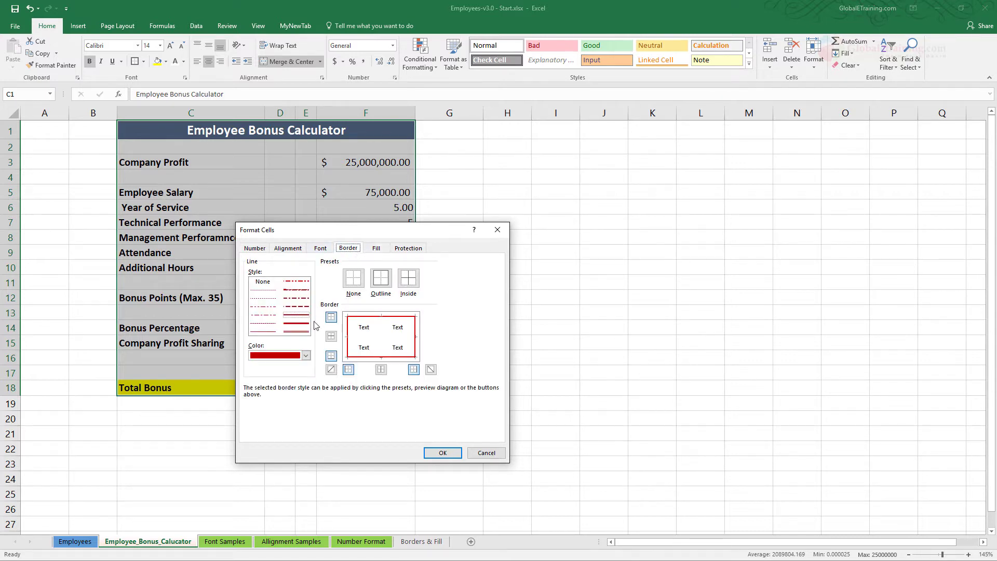
{"action": "left_click", "coordinate": [306, 355]}
{"action": "left_click", "coordinate": [266, 396]}
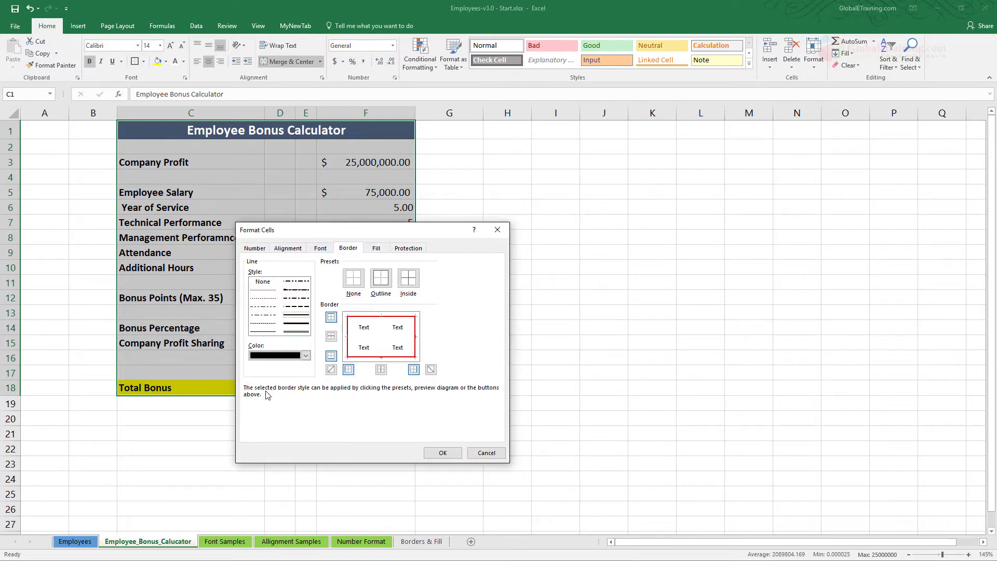
{"action": "left_click", "coordinate": [348, 327]}
{"action": "left_click", "coordinate": [362, 319]}
{"action": "left_click", "coordinate": [416, 343]}
{"action": "left_click", "coordinate": [408, 358]}
{"action": "left_click", "coordinate": [442, 452]}
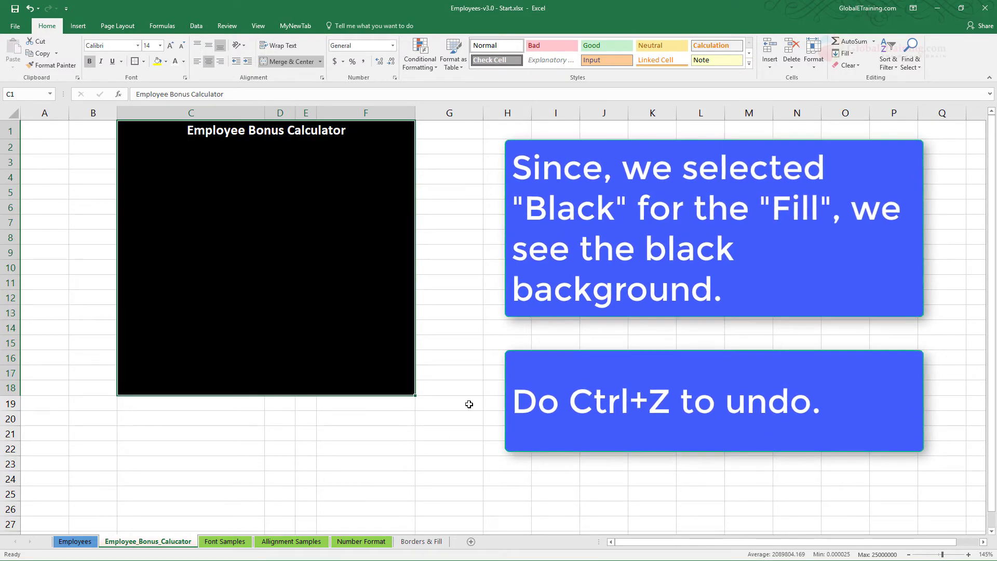
{"action": "key", "text": "ctrl+z"}
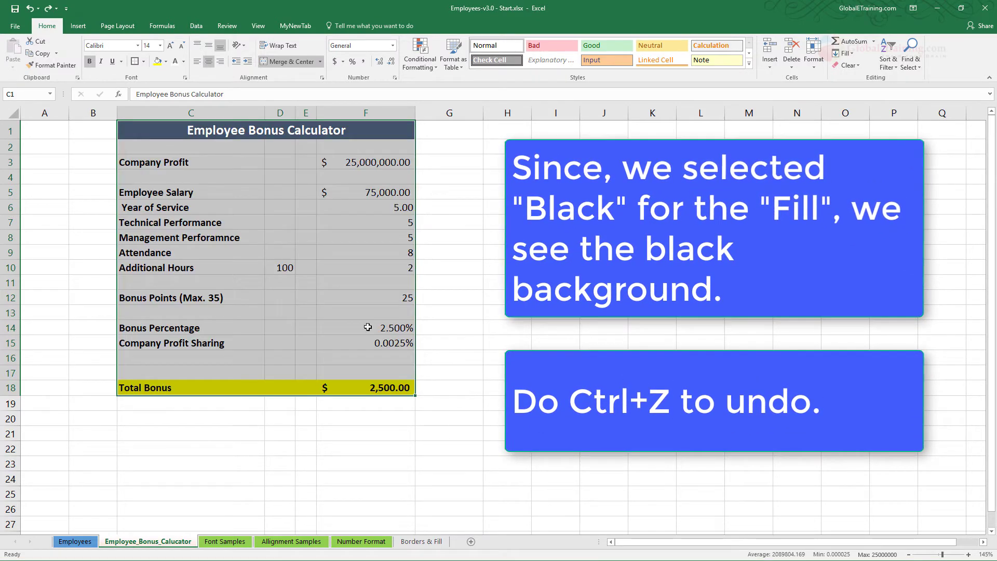
Recolor the top, bottom, left and right outside borders of C1:F18 black through the cell border formatting
{"action": "right_click", "coordinate": [361, 129]}
{"action": "left_click", "coordinate": [395, 302]}
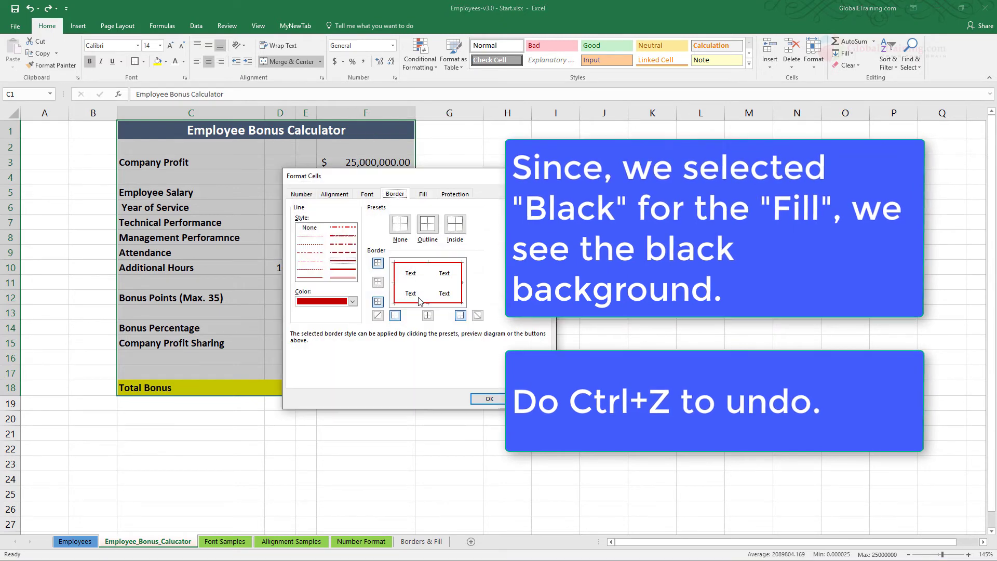
{"action": "left_click", "coordinate": [340, 301]}
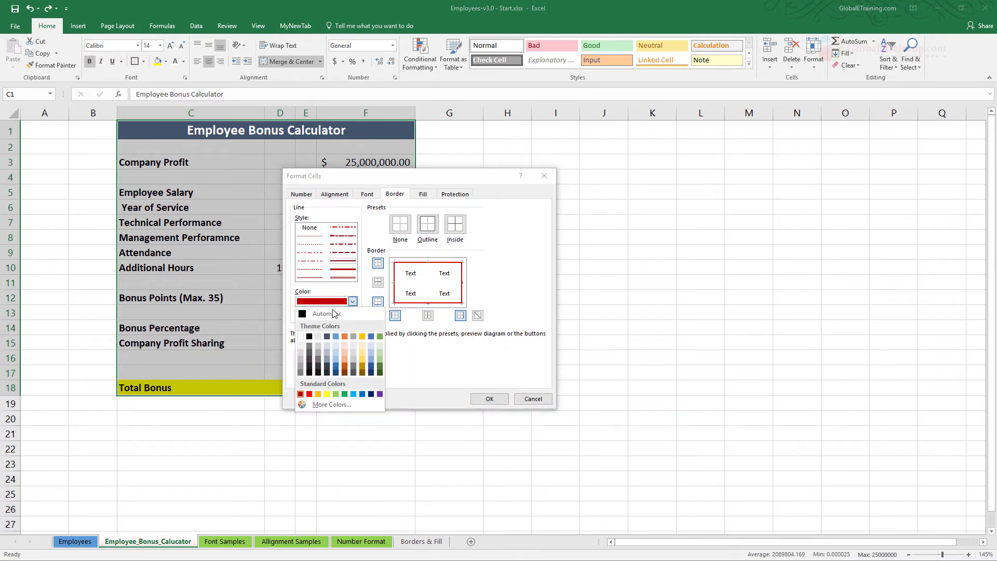
{"action": "left_click", "coordinate": [312, 335]}
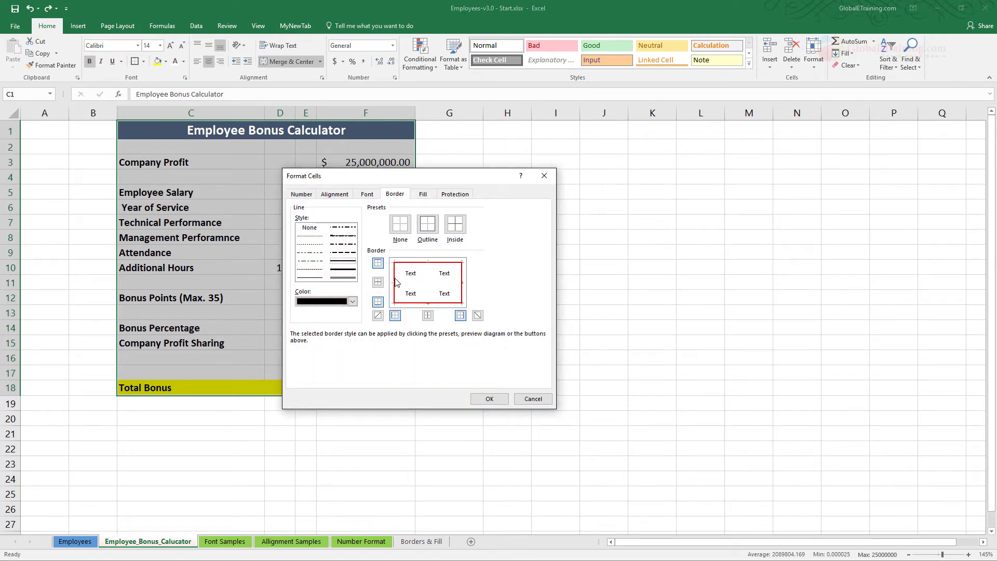
{"action": "left_click", "coordinate": [396, 282]}
{"action": "left_click", "coordinate": [457, 262]}
{"action": "left_click", "coordinate": [463, 281]}
{"action": "left_click", "coordinate": [457, 304]}
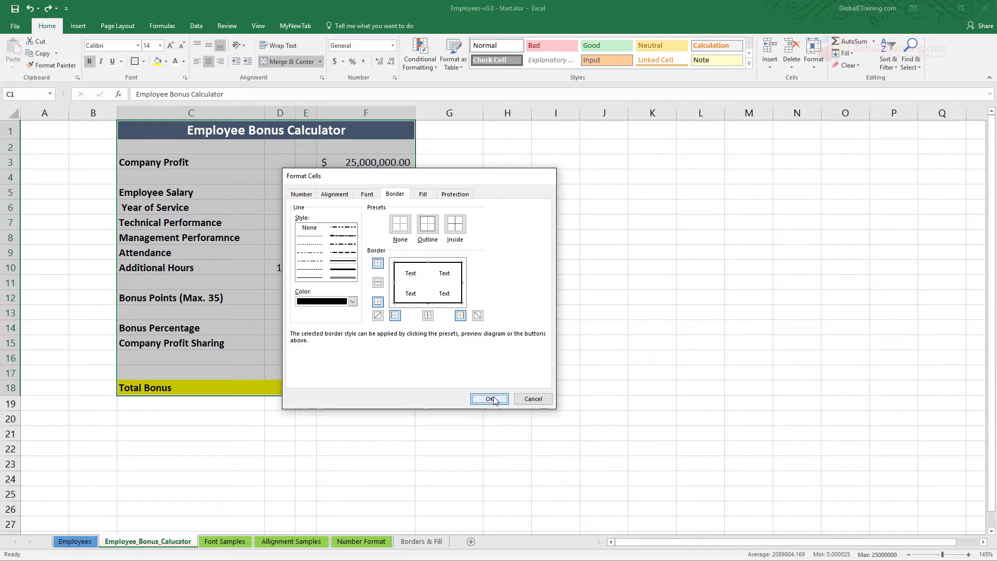
{"action": "left_click", "coordinate": [489, 399]}
{"action": "left_click", "coordinate": [490, 388]}
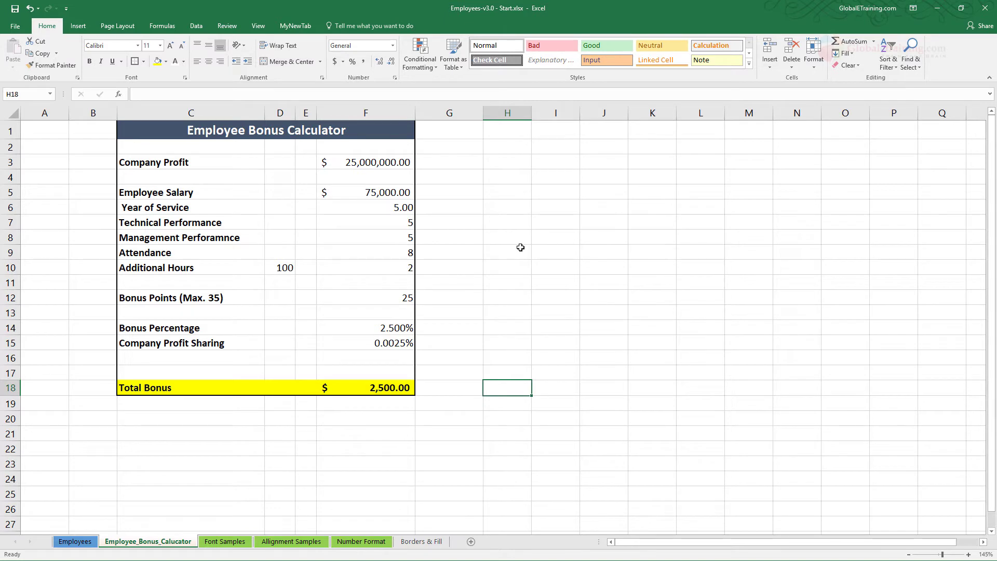
Apply Thick Outside Borders to the merged title cell C1
{"action": "left_click", "coordinate": [209, 129]}
{"action": "left_click", "coordinate": [133, 62]}
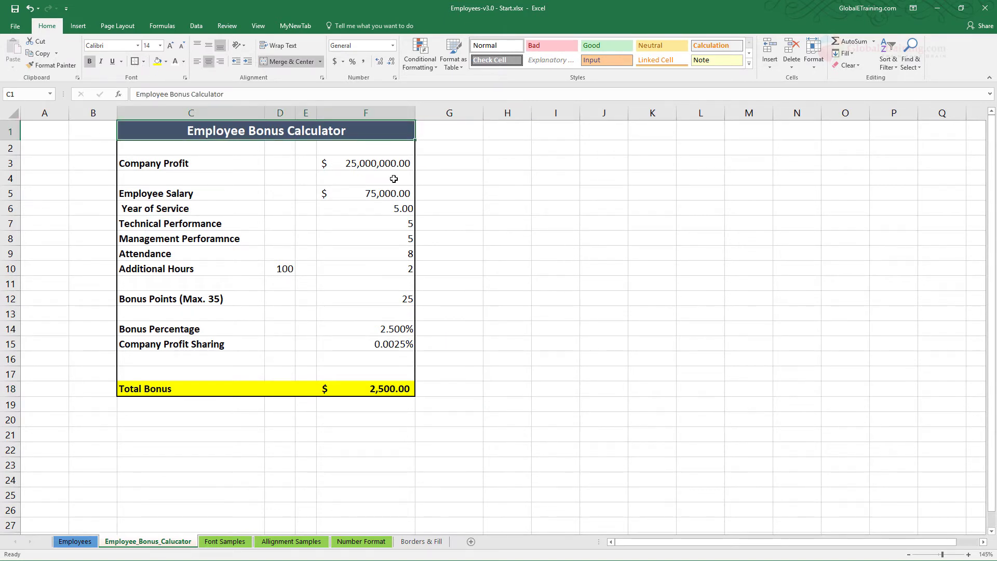
{"action": "left_click", "coordinate": [444, 193]}
Set the border line color to black and draw over the title cell's bottom and side borders, ending border drawing when done
{"action": "left_click", "coordinate": [175, 123]}
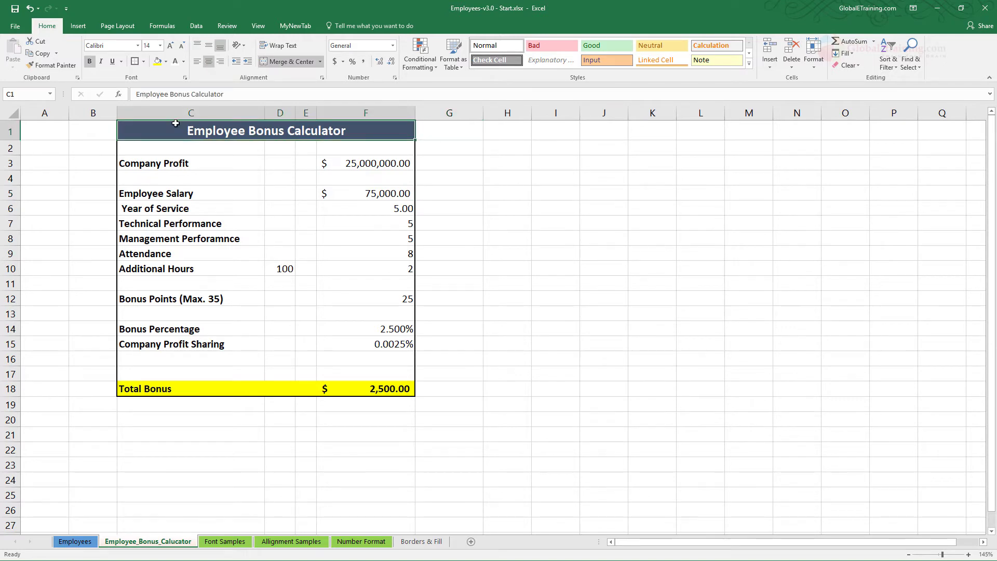
{"action": "left_click", "coordinate": [144, 62]}
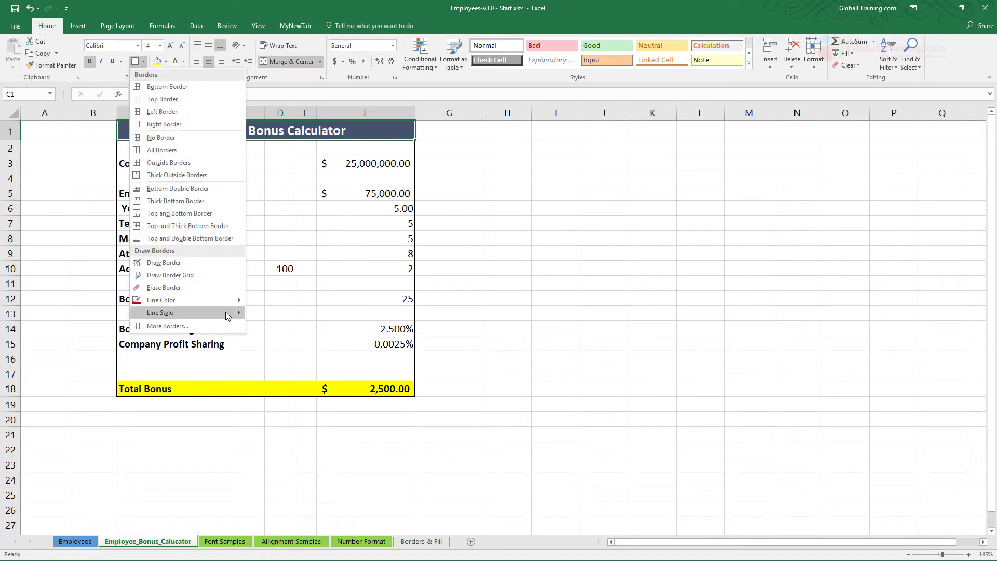
{"action": "mouse_move", "coordinate": [229, 304]}
{"action": "left_click", "coordinate": [260, 323]}
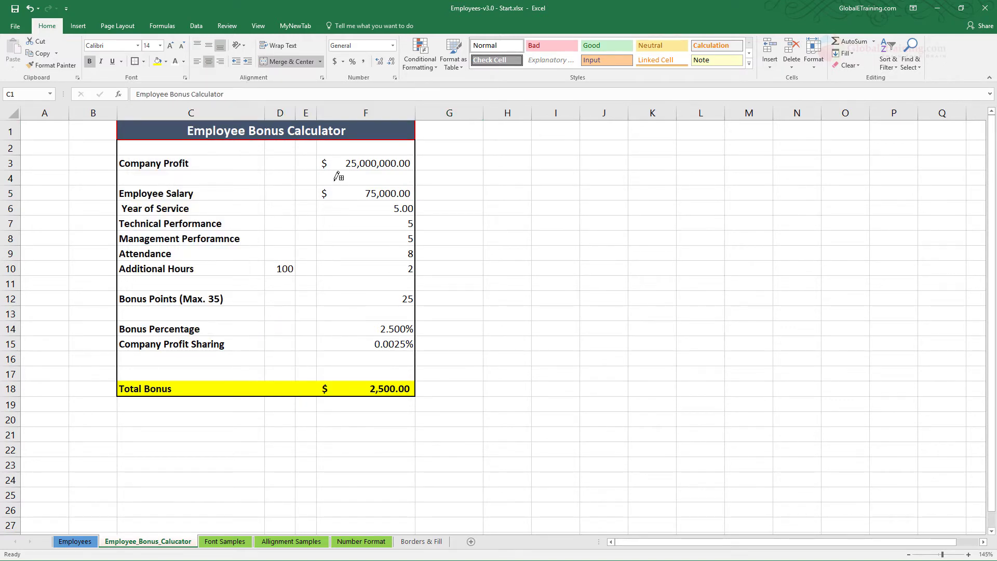
{"action": "mouse_move", "coordinate": [338, 139]}
{"action": "left_mouse_down"}
{"action": "mouse_move", "coordinate": [415, 129]}
{"action": "mouse_move", "coordinate": [256, 138]}
{"action": "left_mouse_up"}
{"action": "left_click", "coordinate": [257, 138]}
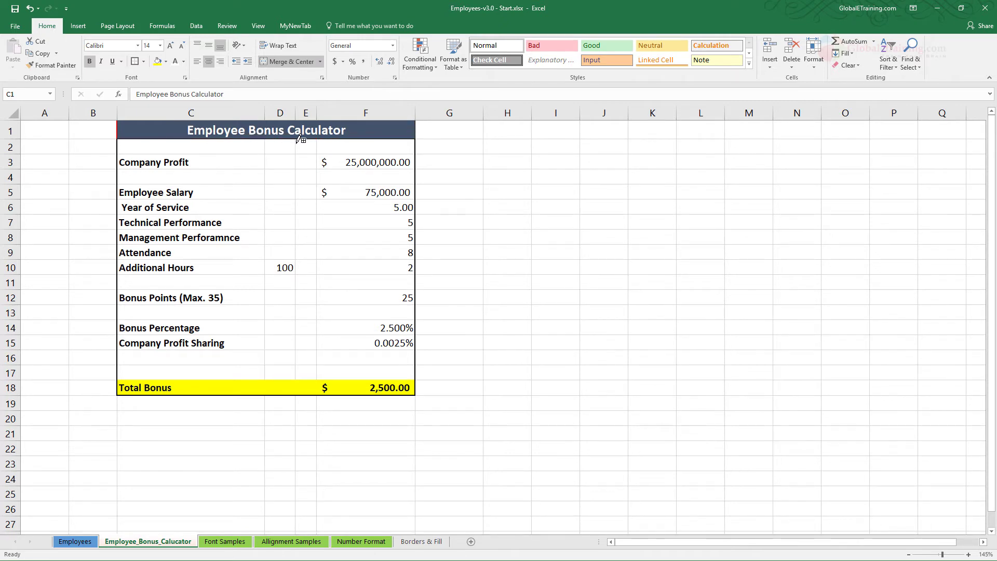
{"action": "left_click", "coordinate": [119, 124]}
{"action": "key", "text": "Escape"}
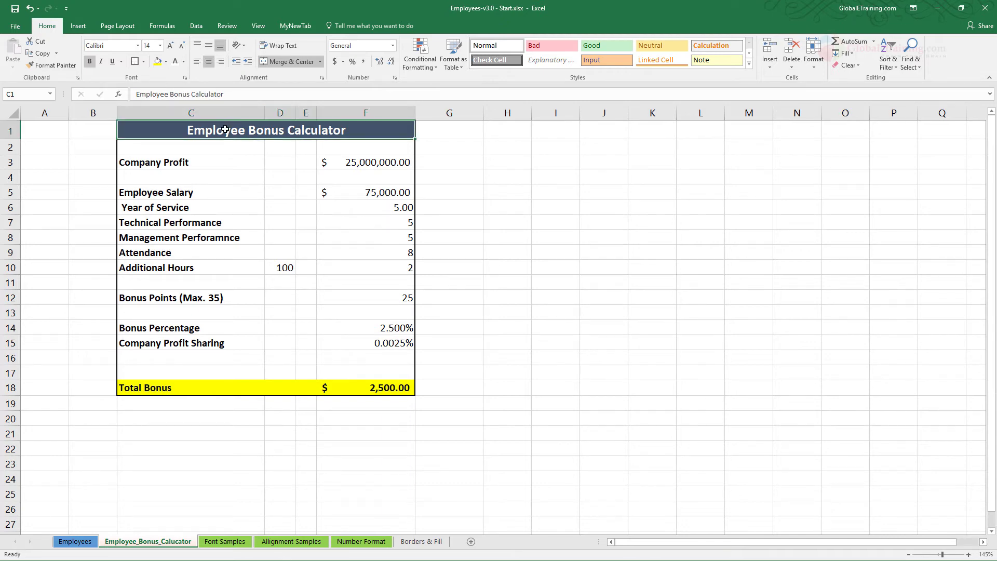
Reapply Thick Outside Borders to the Employee Bonus Calculator title cell in the black line color
{"action": "left_click", "coordinate": [144, 62]}
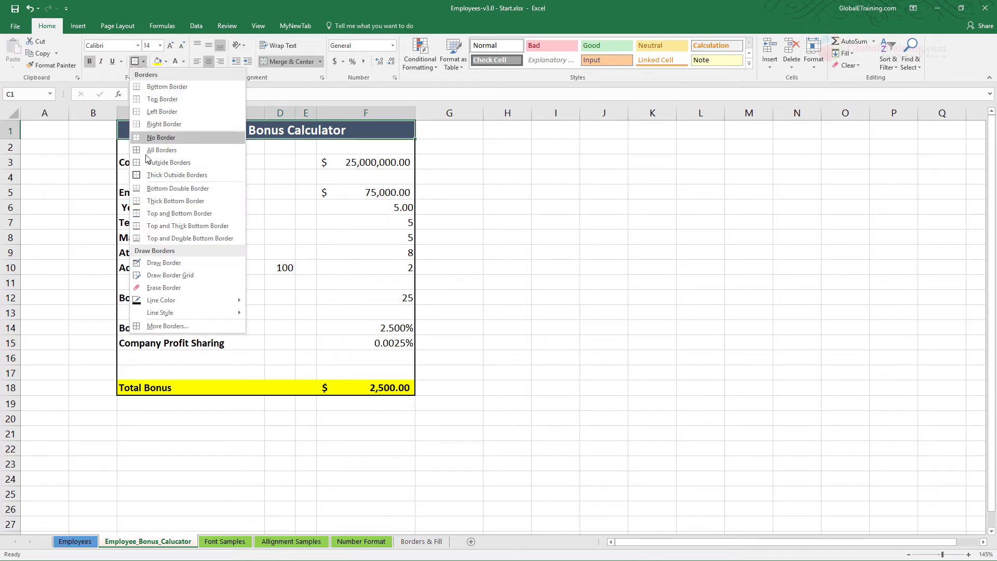
{"action": "left_click", "coordinate": [159, 182]}
{"action": "left_click", "coordinate": [476, 183]}
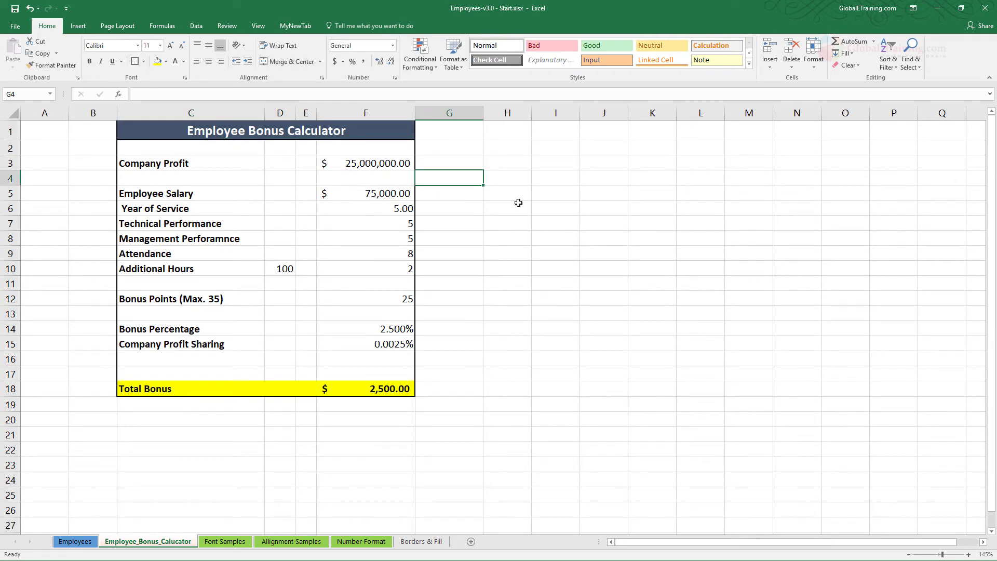
{"action": "left_click", "coordinate": [559, 264]}
Apply black Thick Outside Borders to the Total Bonus row, C18:F18
{"action": "left_click_drag", "start_coordinate": [179, 389], "coordinate": [410, 389]}
{"action": "left_click", "coordinate": [135, 62]}
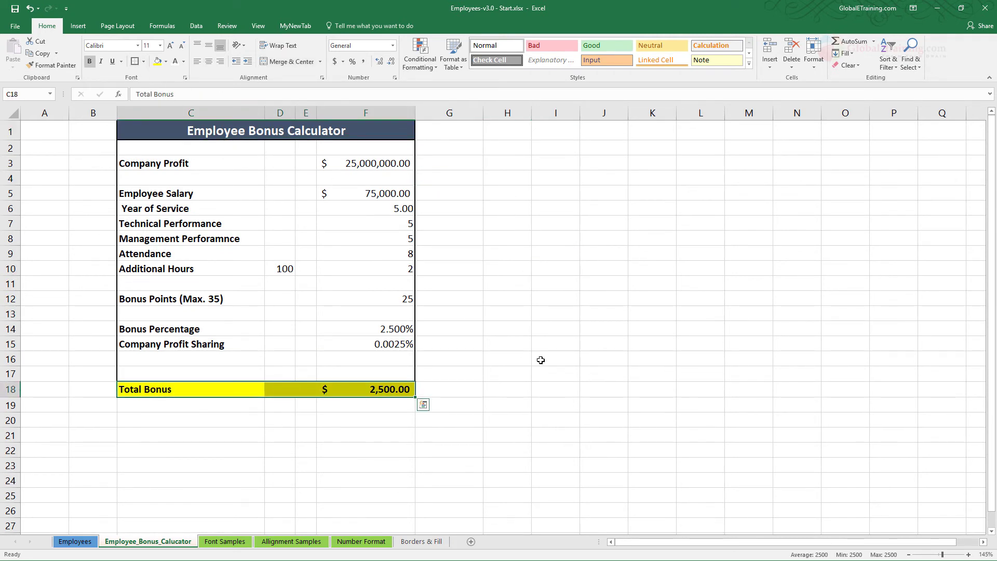
{"action": "left_click", "coordinate": [543, 359]}
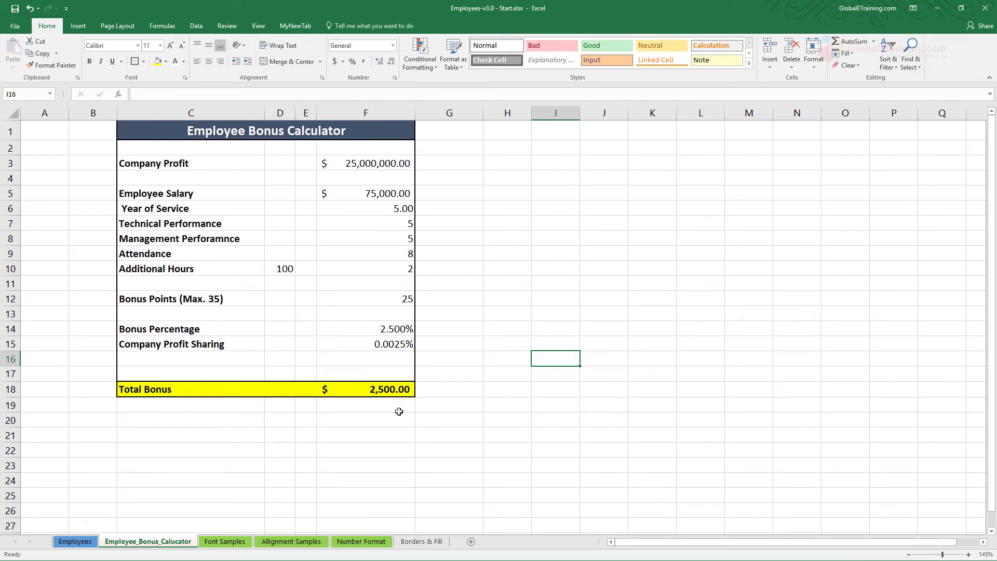
{"action": "left_click", "coordinate": [495, 372]}
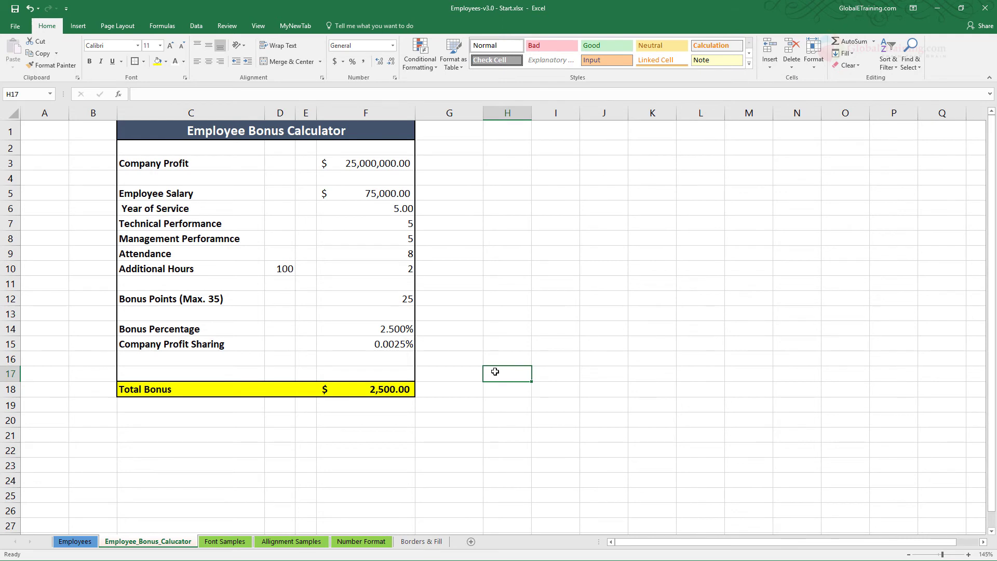